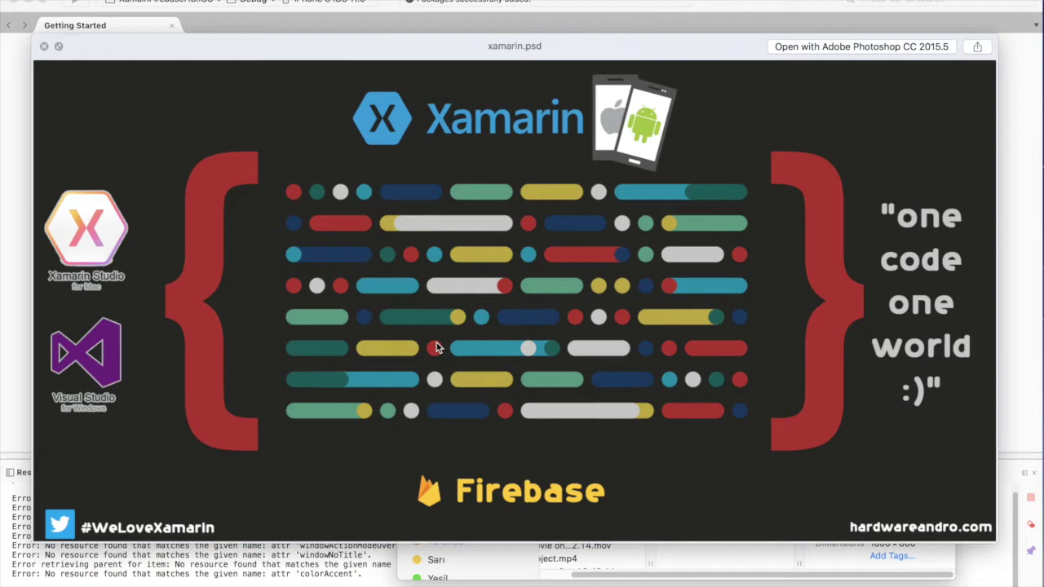
Step: Close the xamarin.psd preview and bring up the Firebase console in Google Chrome, with its window filling the screen width
{"action": "mouse_move", "coordinate": [238, 584]}
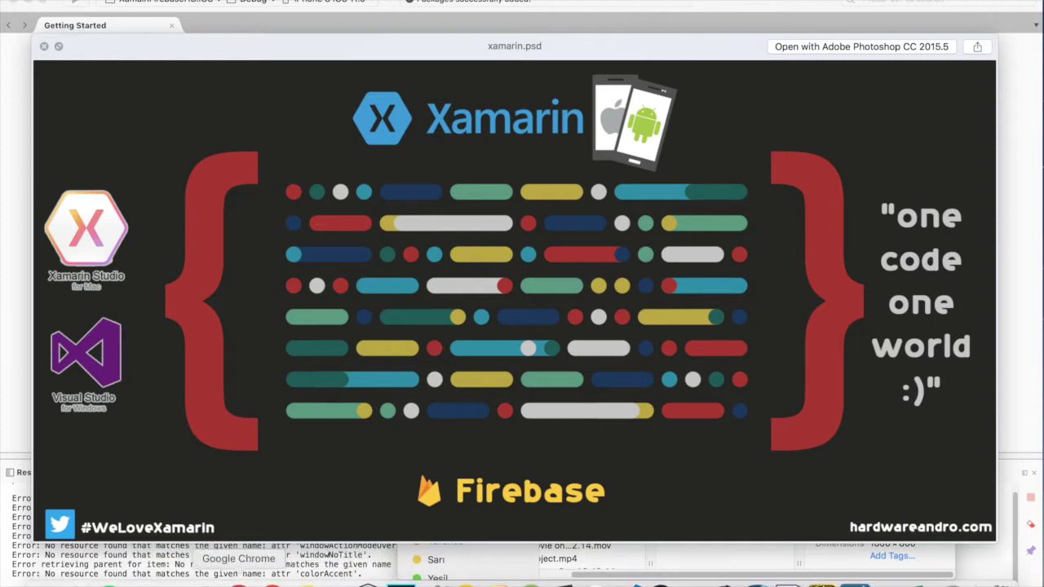
{"action": "left_click", "coordinate": [44, 46]}
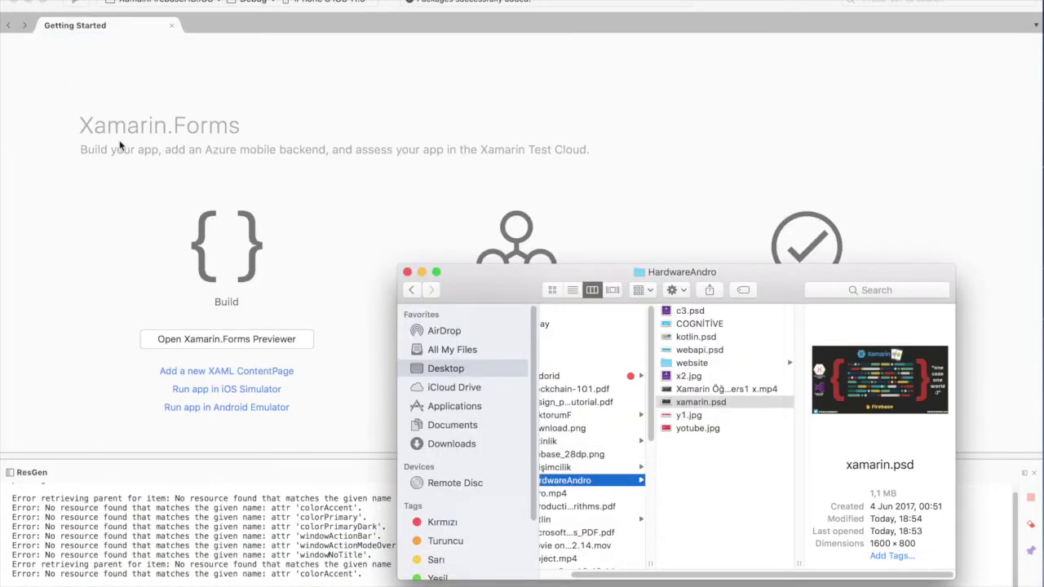
{"action": "left_click", "coordinate": [222, 572]}
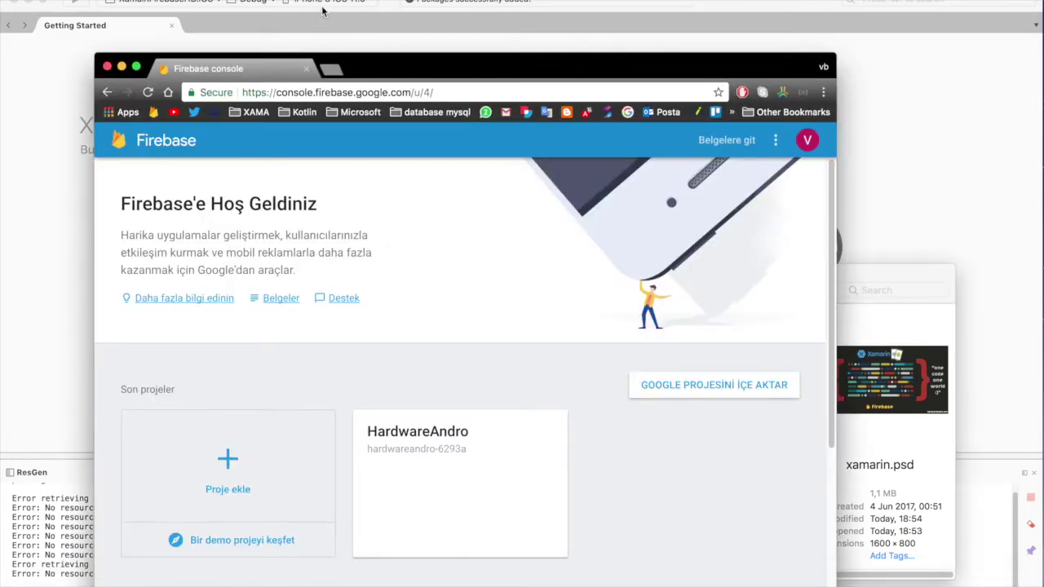
{"action": "double_click", "coordinate": [368, 70]}
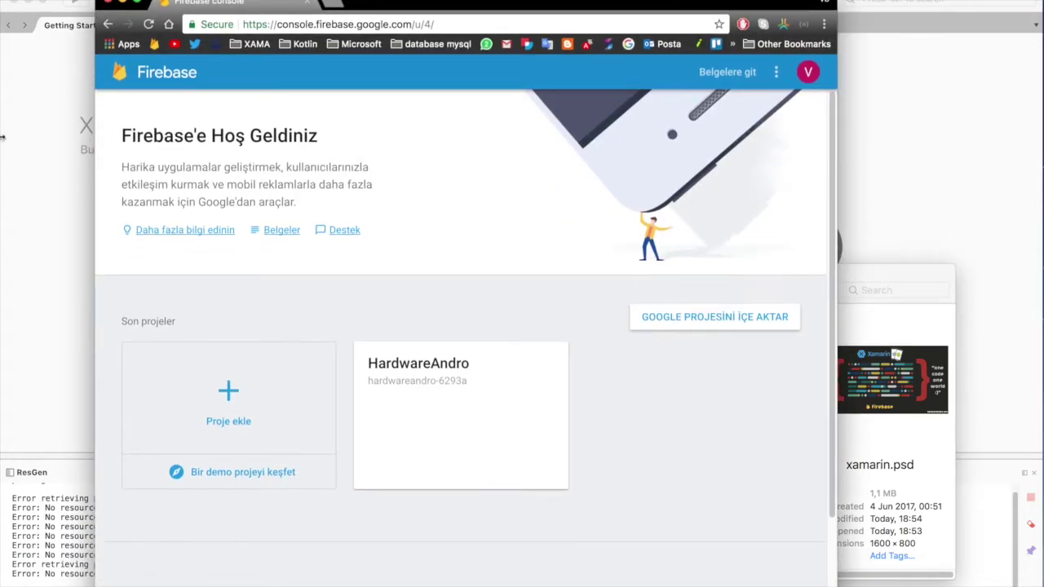
{"action": "left_click_drag", "start_coordinate": [838, 212], "coordinate": [1043, 212]}
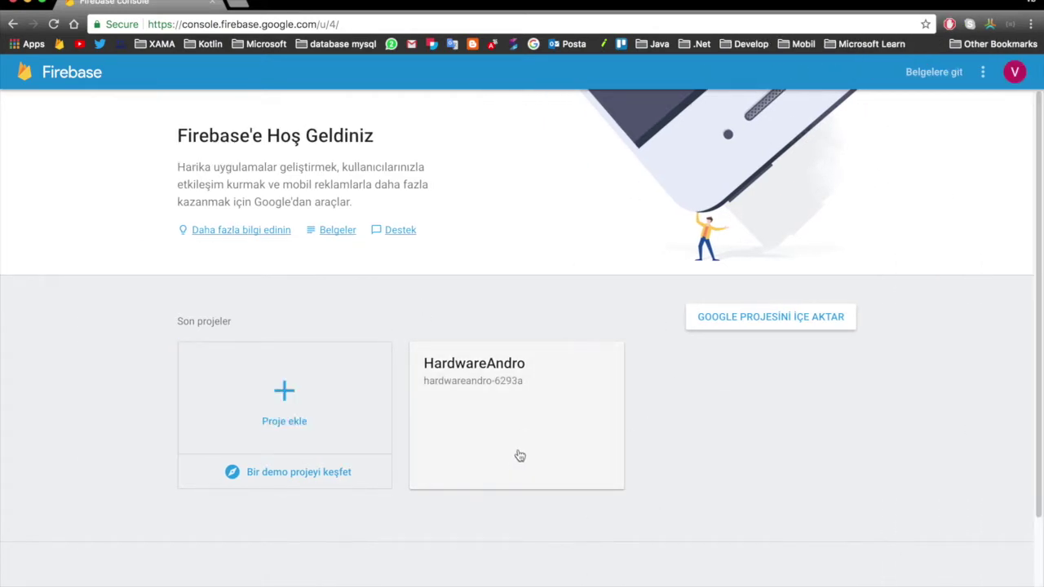
Step: Open the HardwareAndro project and go to its Realtime Database
{"action": "left_click", "coordinate": [348, 432]}
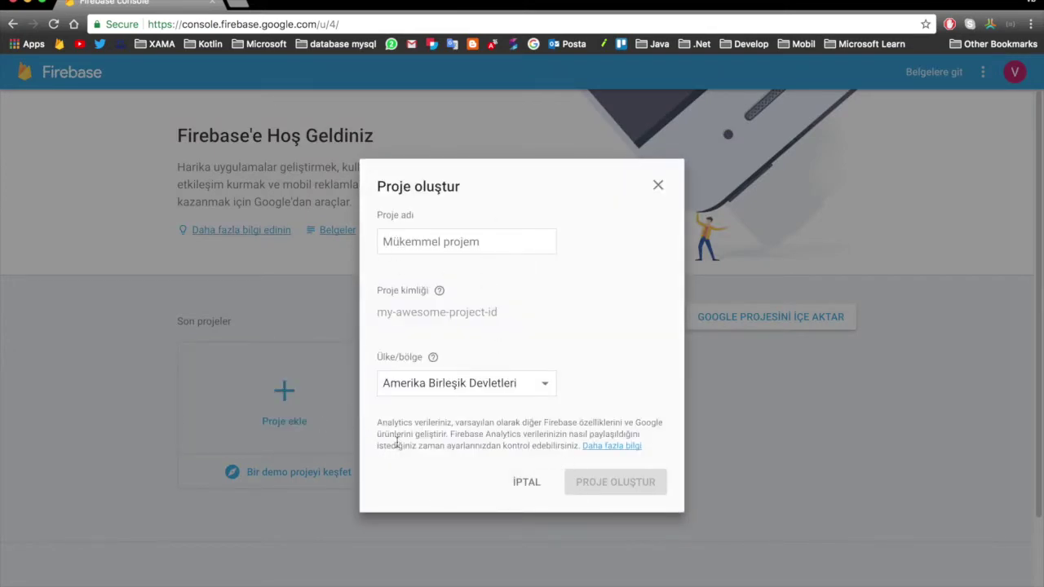
{"action": "key", "text": "Escape"}
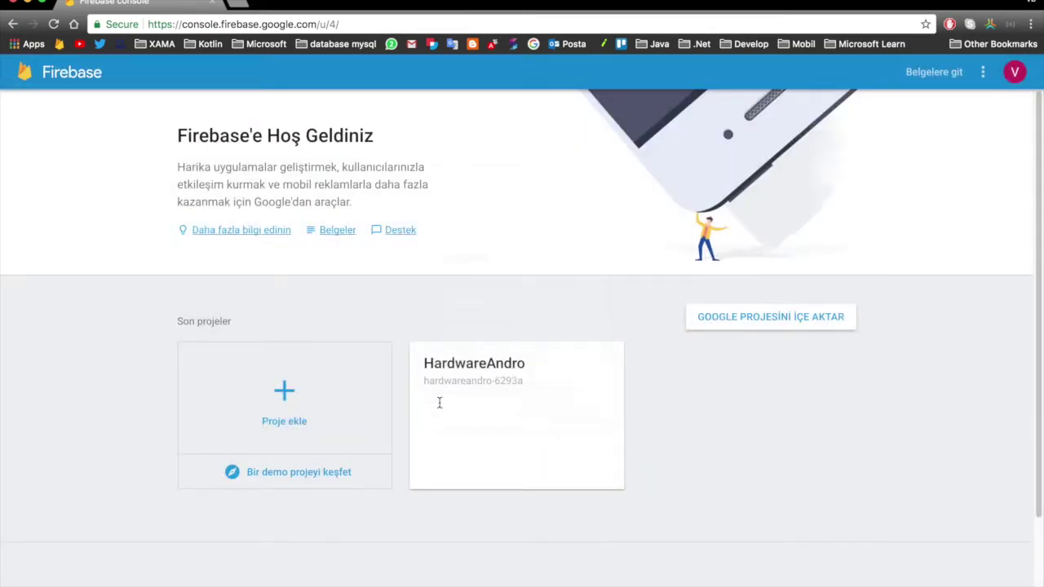
{"action": "left_click", "coordinate": [530, 420]}
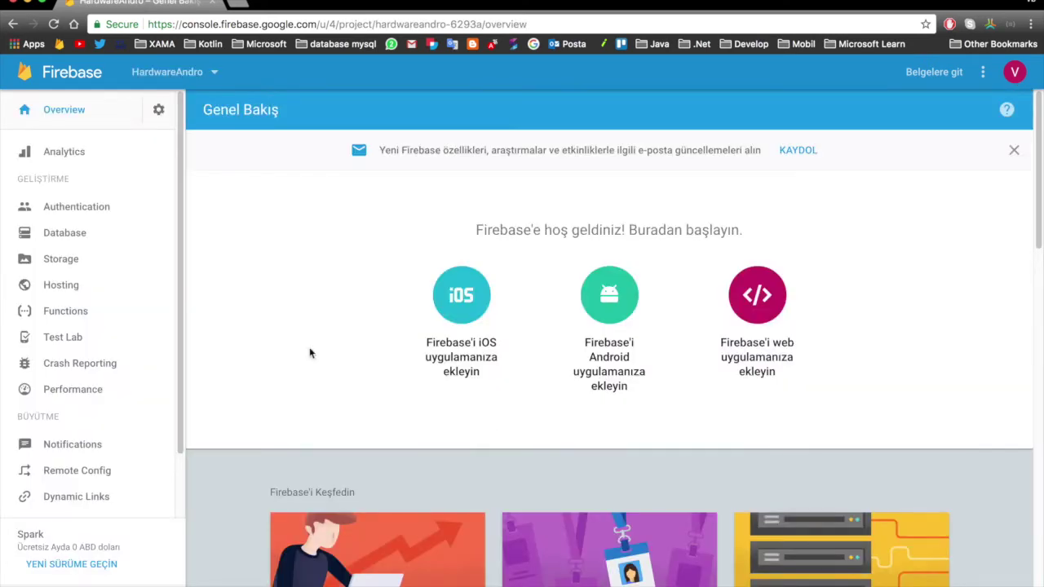
{"action": "left_click", "coordinate": [64, 240]}
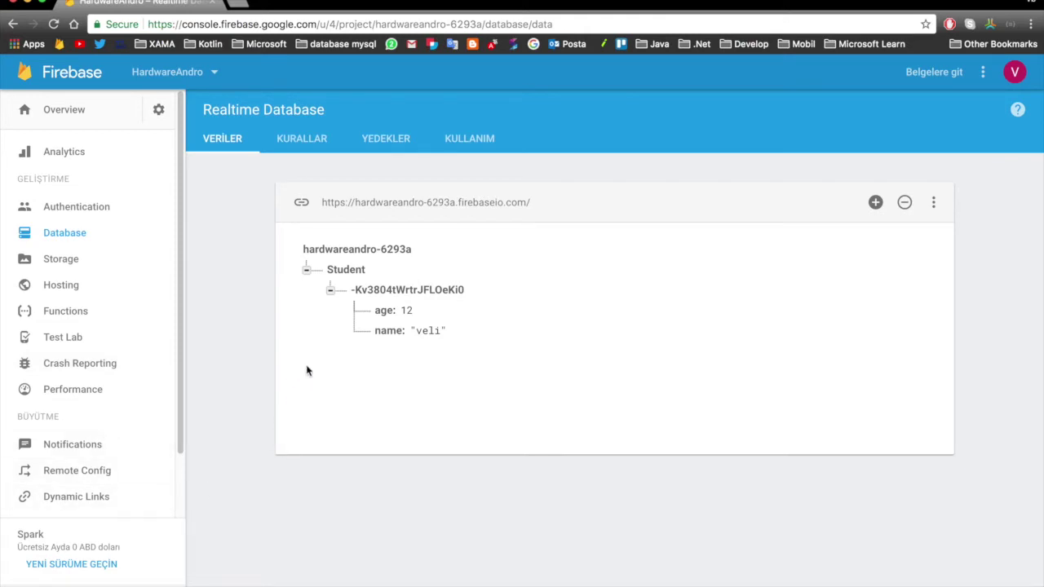
Step: Look over the age and name fields of the record under the Student node and delete that record
{"action": "mouse_move", "coordinate": [328, 290]}
{"action": "mouse_move", "coordinate": [398, 304]}
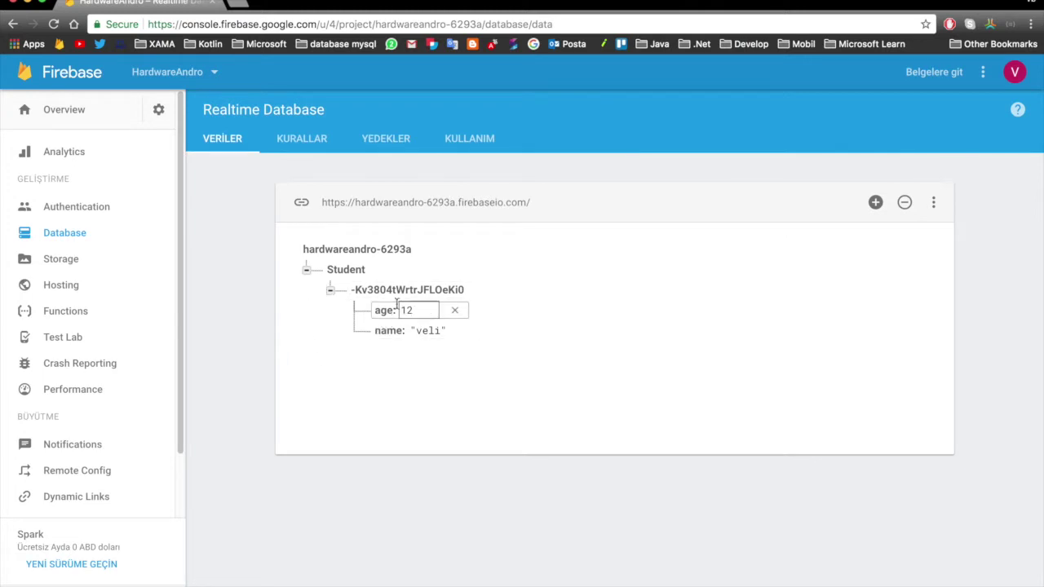
{"action": "mouse_move", "coordinate": [364, 297]}
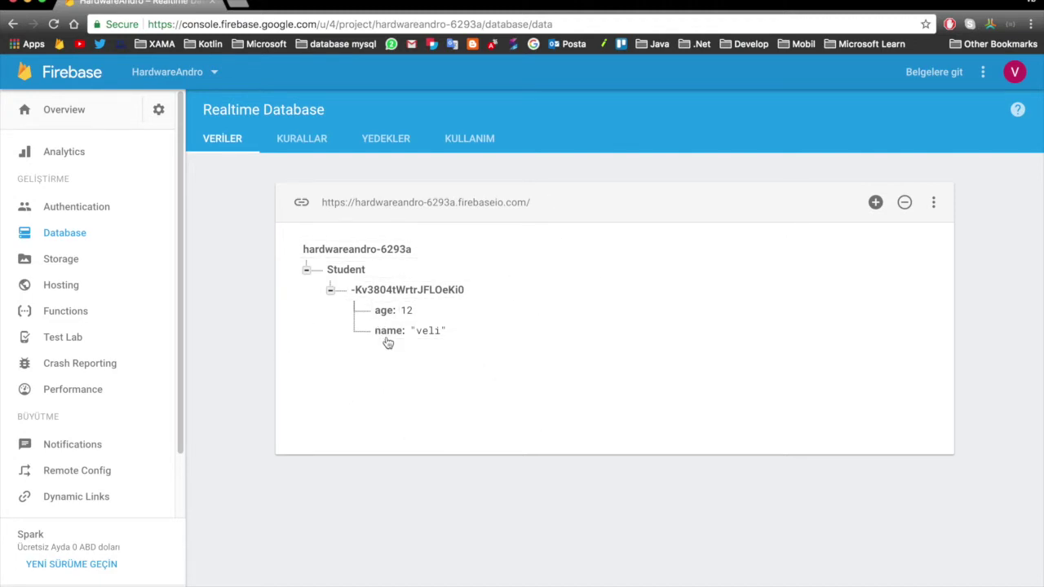
{"action": "left_click", "coordinate": [330, 289]}
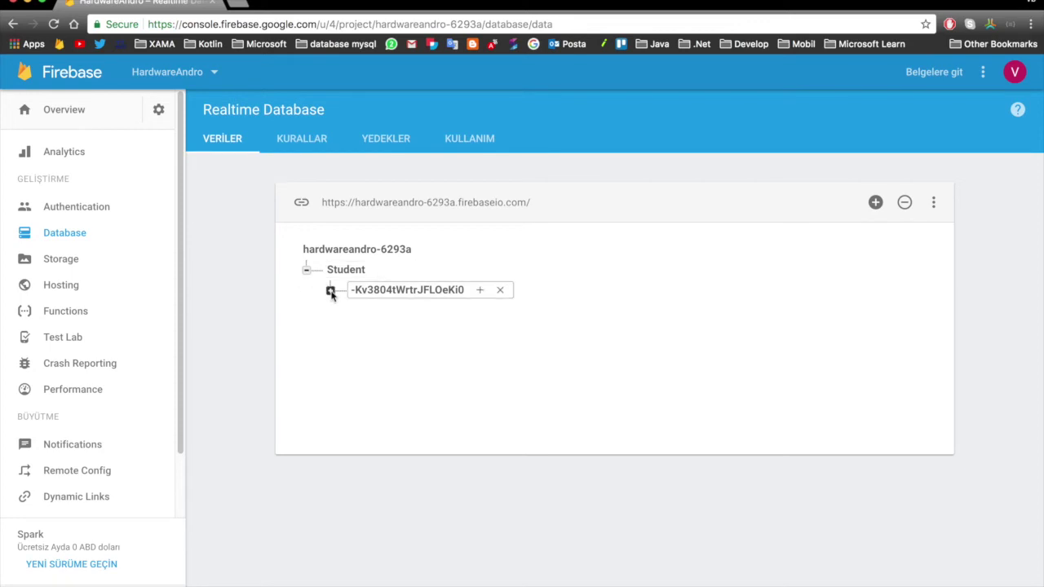
{"action": "left_click", "coordinate": [330, 290]}
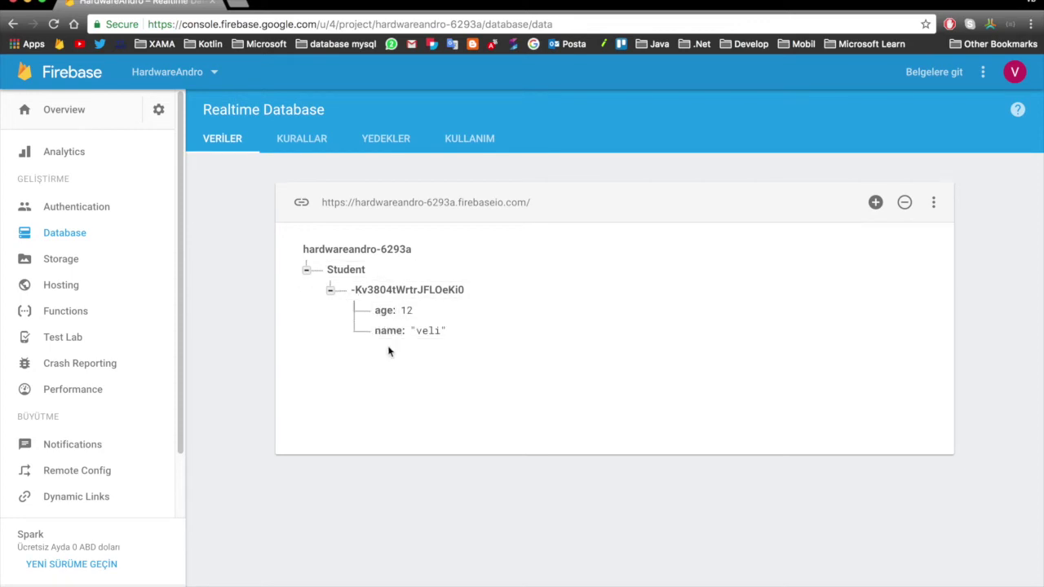
{"action": "left_click", "coordinate": [406, 310]}
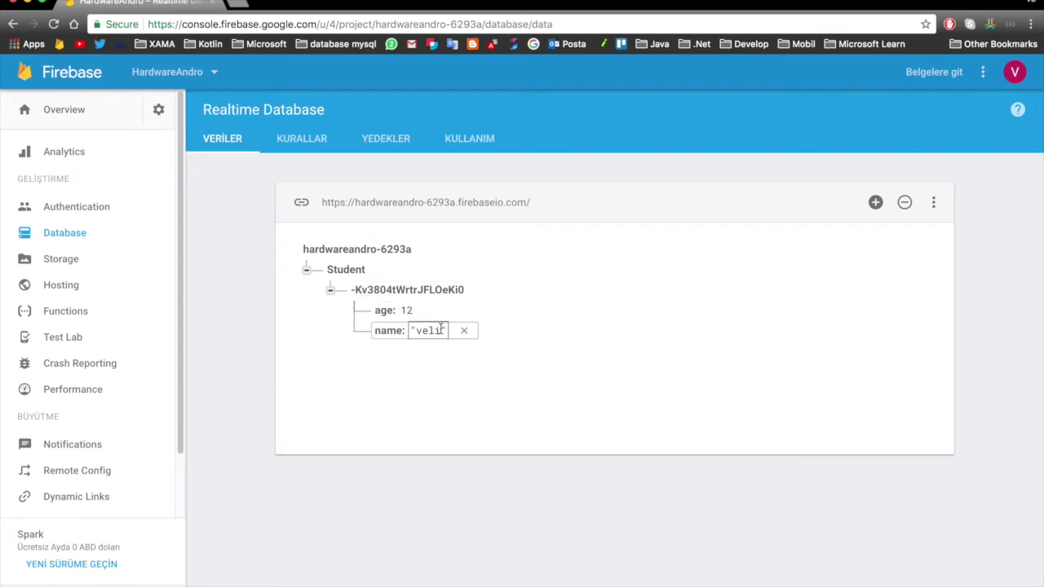
{"action": "left_click", "coordinate": [329, 291]}
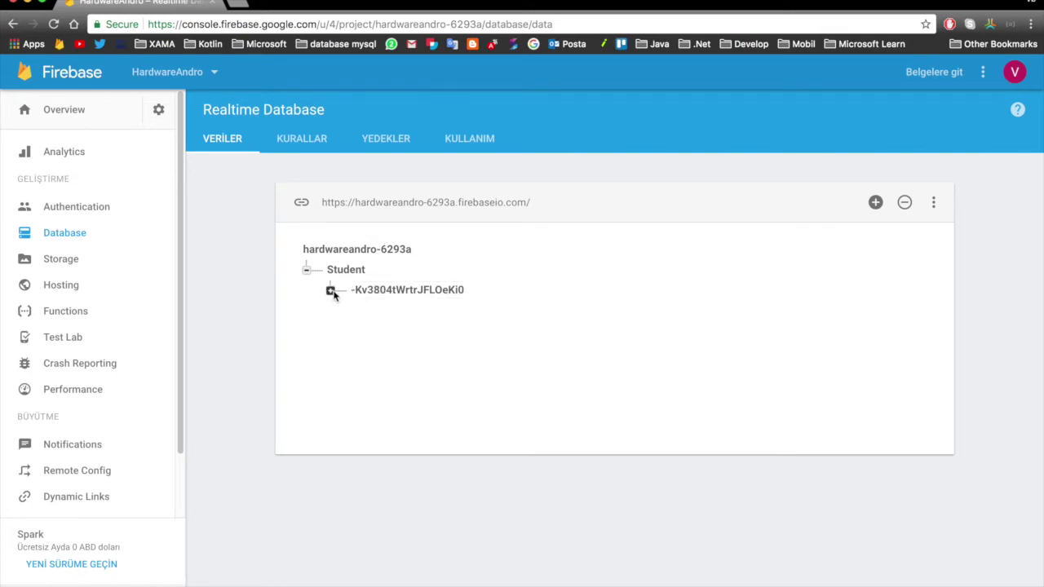
{"action": "left_click", "coordinate": [500, 289]}
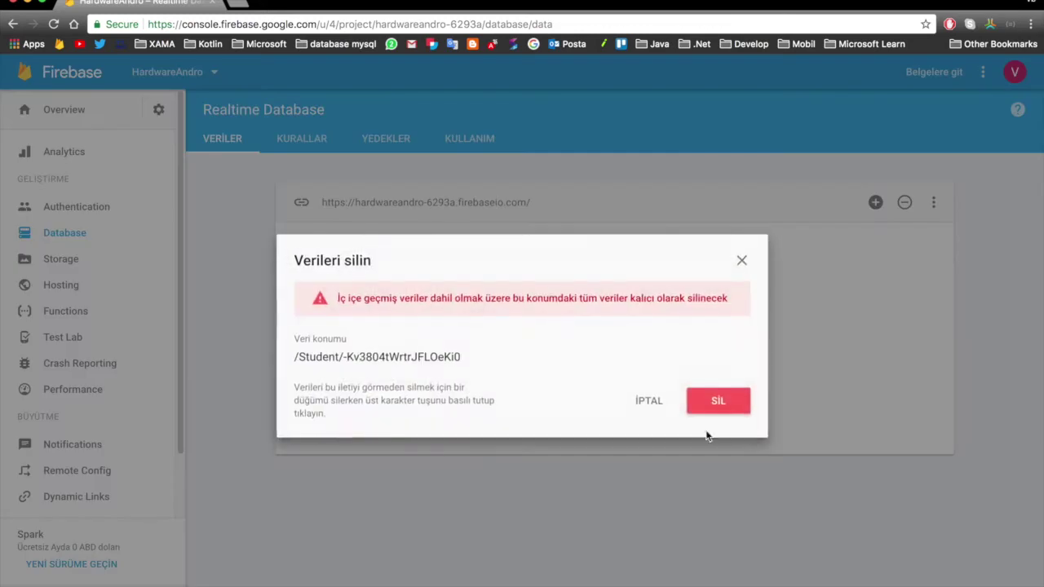
{"action": "left_click", "coordinate": [648, 398]}
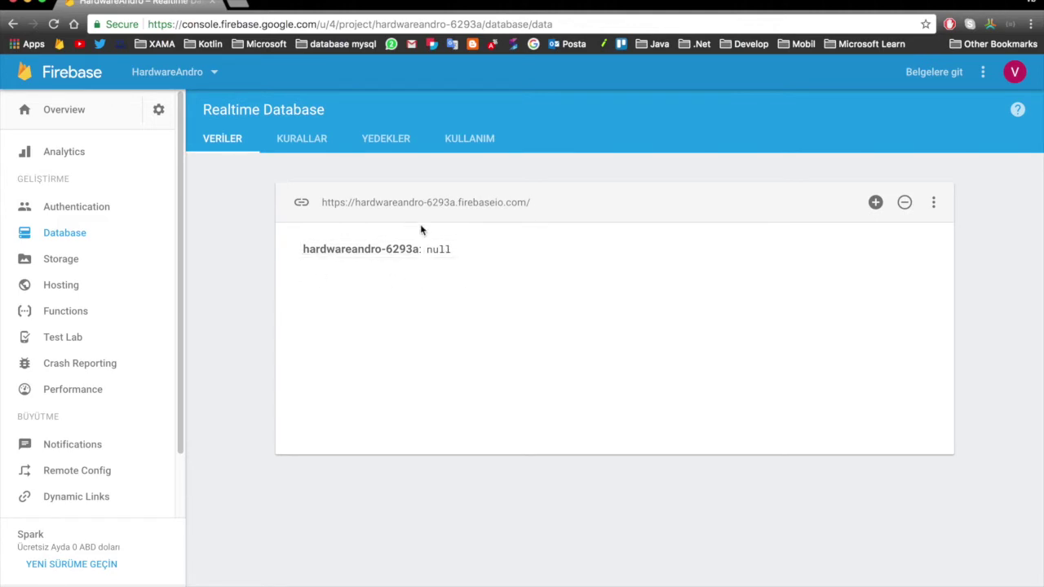
Step: Review the database's read and write rules and return to the data view
{"action": "left_click", "coordinate": [302, 140]}
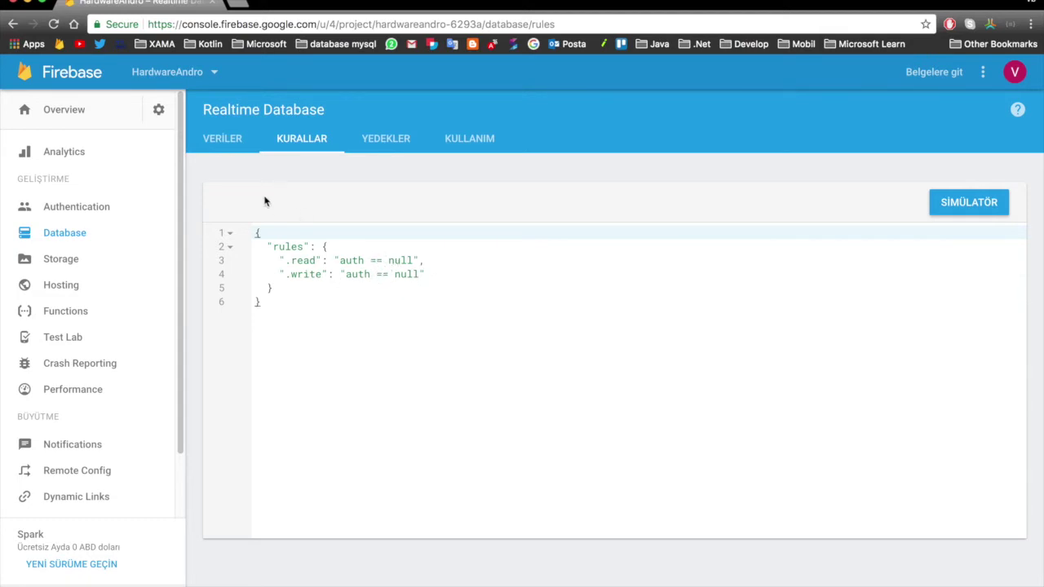
{"action": "left_click", "coordinate": [223, 139]}
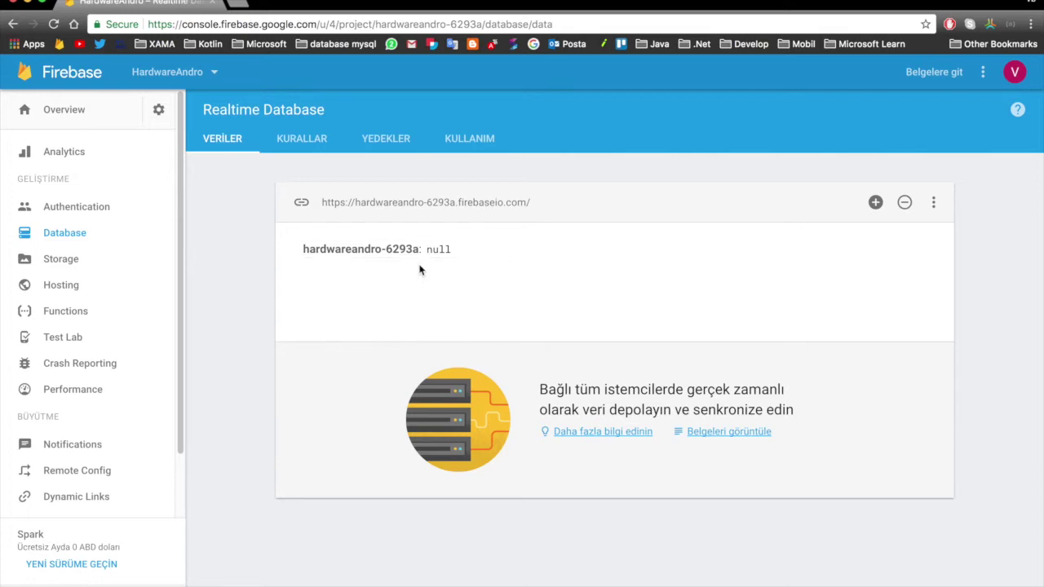
{"action": "mouse_move", "coordinate": [420, 258]}
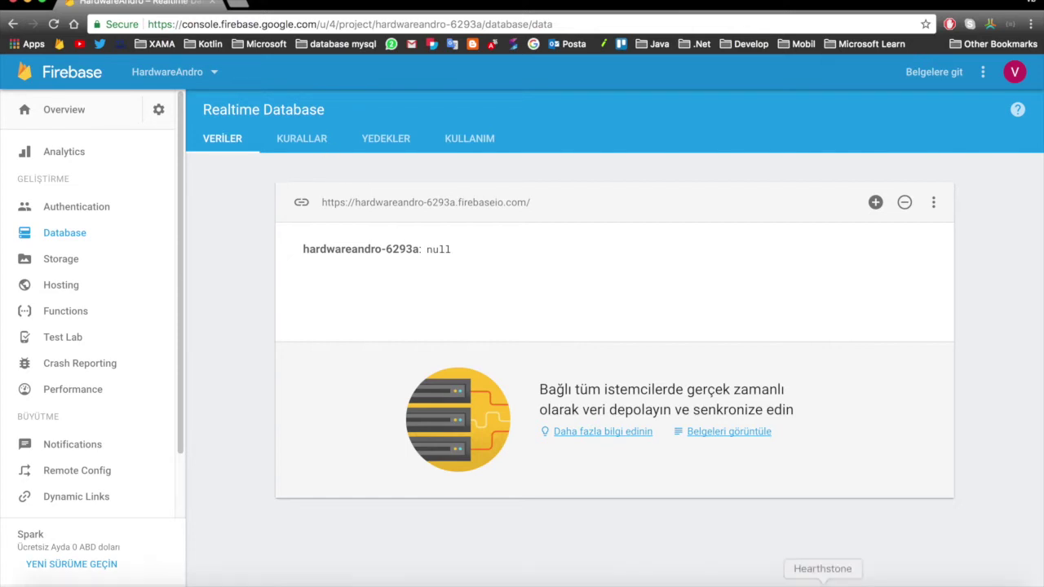
Step: Copy the database URL and load it in a new browser tab with .json appended
{"action": "left_click", "coordinate": [483, 202]}
{"action": "key", "text": "super+c"}
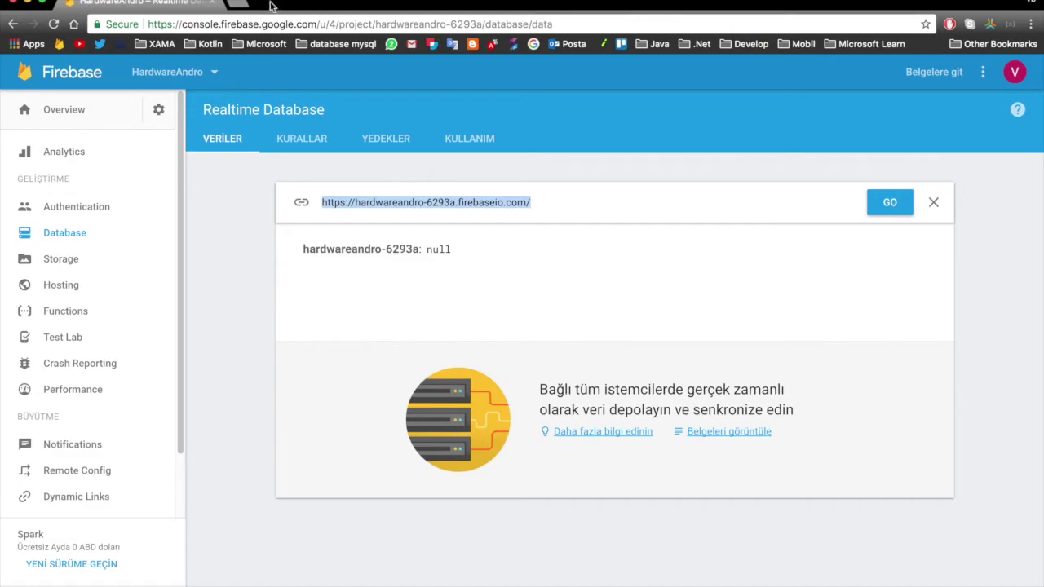
{"action": "left_click", "coordinate": [235, 6]}
{"action": "key", "text": "super+v"}
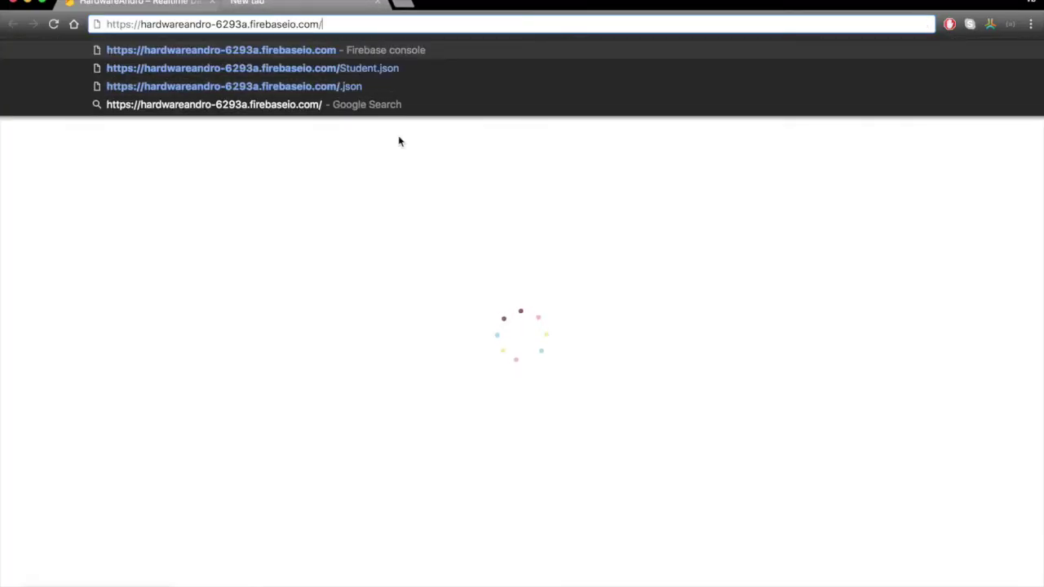
{"action": "type", "text": ".json"}
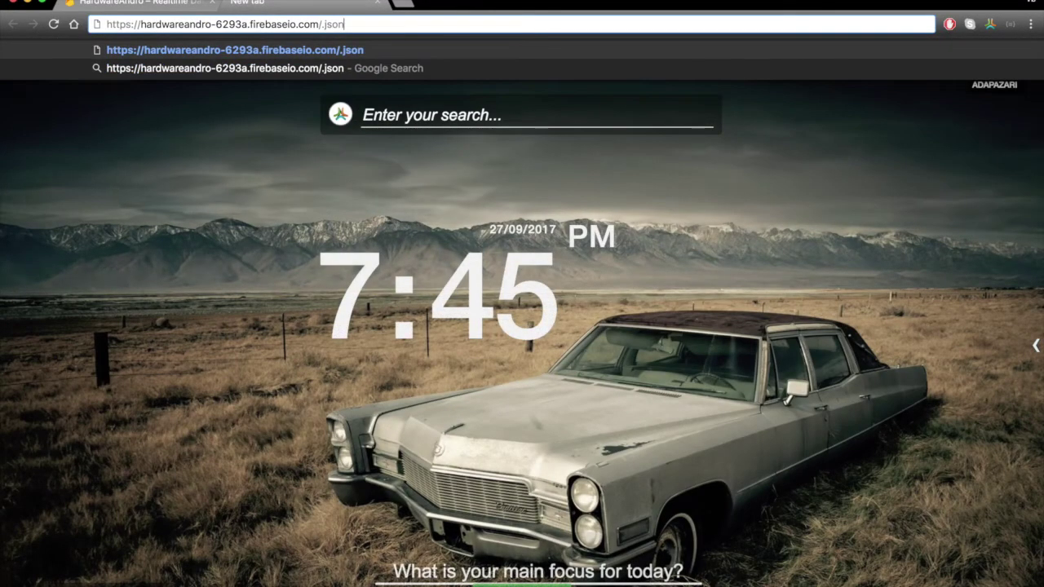
{"action": "key", "text": "Return"}
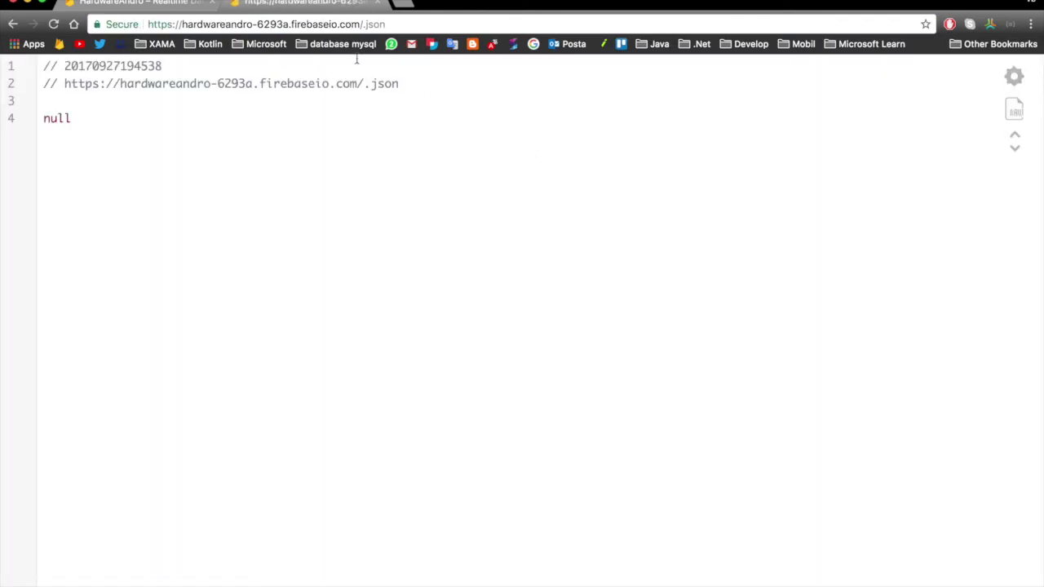
Step: Compare the JSON output of the database URL with the data shown in the Firebase console
{"action": "double_click", "coordinate": [48, 122]}
{"action": "left_click", "coordinate": [160, 122]}
{"action": "left_click", "coordinate": [117, 3]}
{"action": "left_click", "coordinate": [446, 287]}
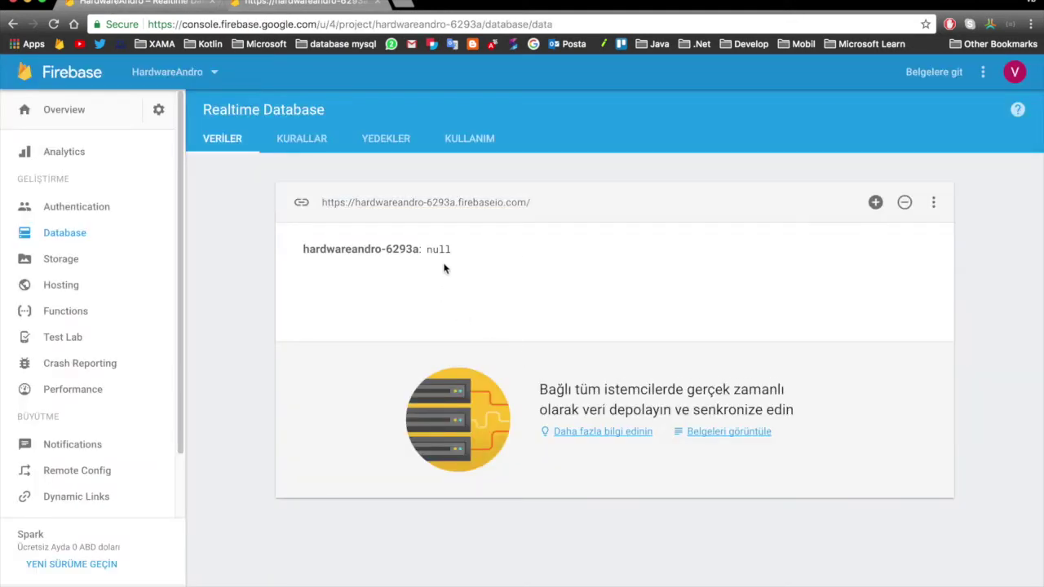
{"action": "left_click", "coordinate": [343, 6]}
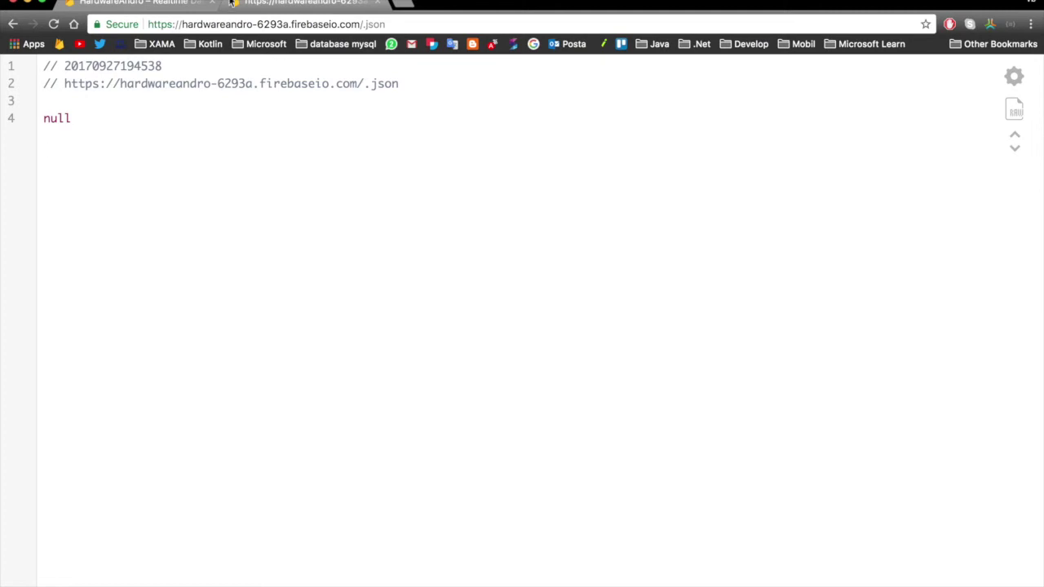
{"action": "left_click", "coordinate": [175, 6]}
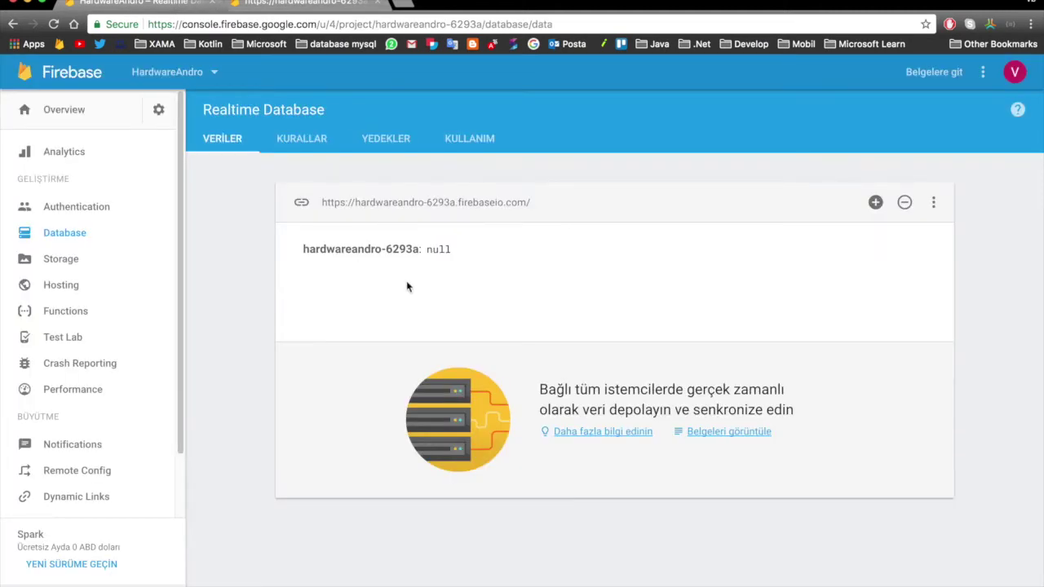
{"action": "left_click", "coordinate": [325, 8]}
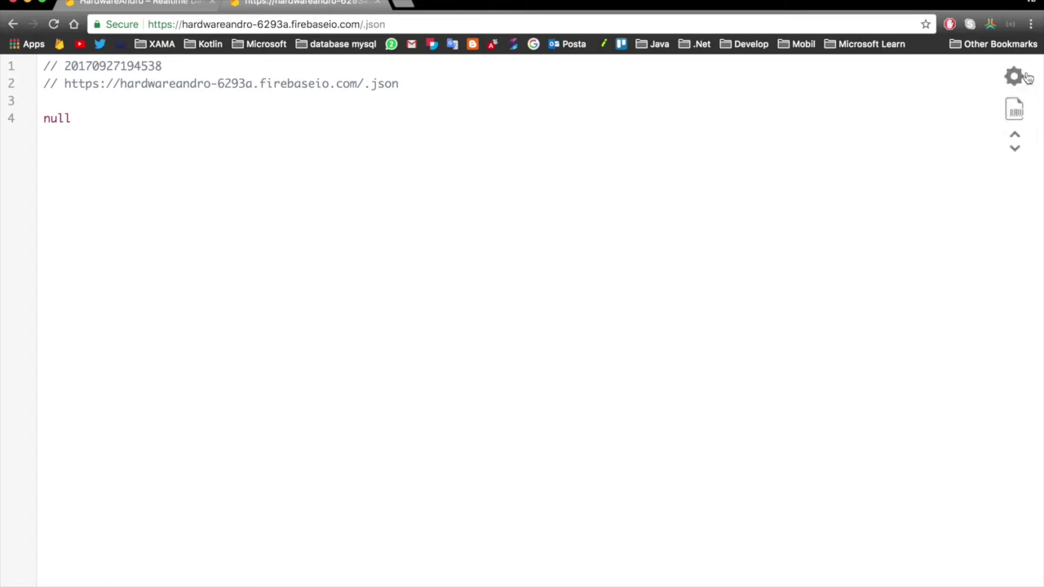
Step: Check the browser's installed extensions for JSON Viewer and close the extensions page
{"action": "left_click", "coordinate": [1032, 23]}
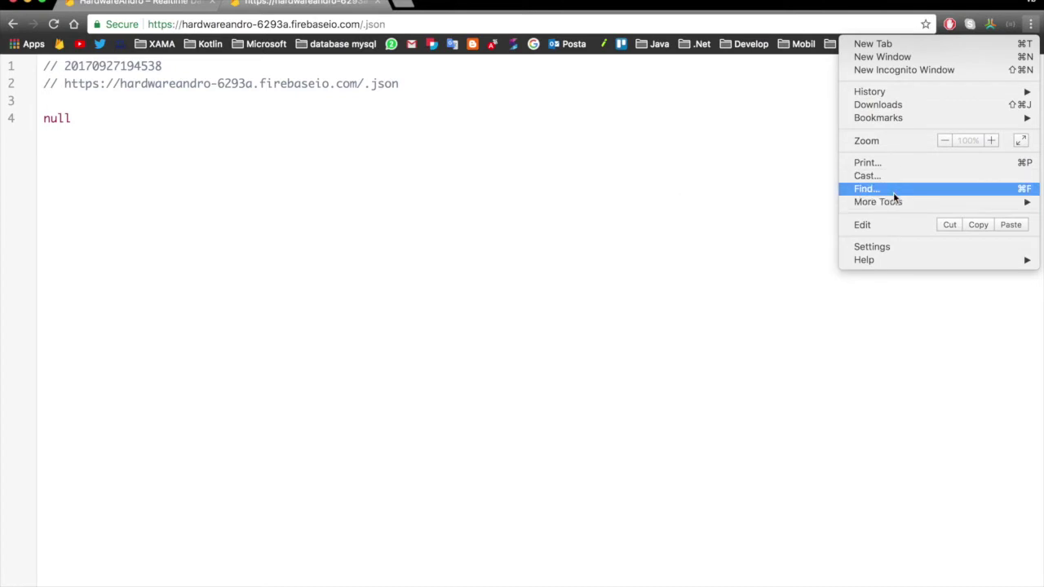
{"action": "mouse_move", "coordinate": [893, 202]}
{"action": "left_click", "coordinate": [755, 235]}
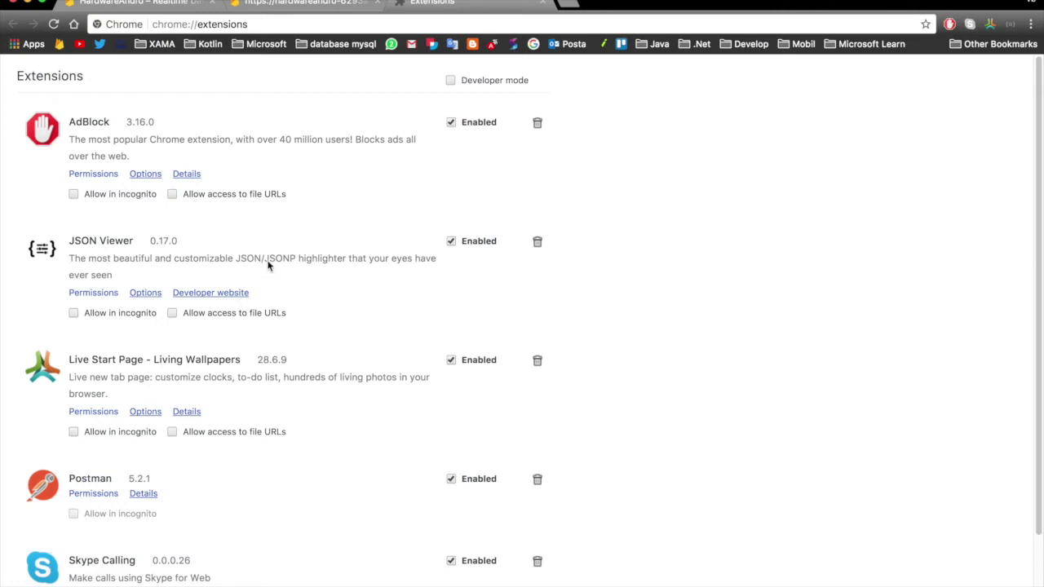
{"action": "key", "text": "super+w"}
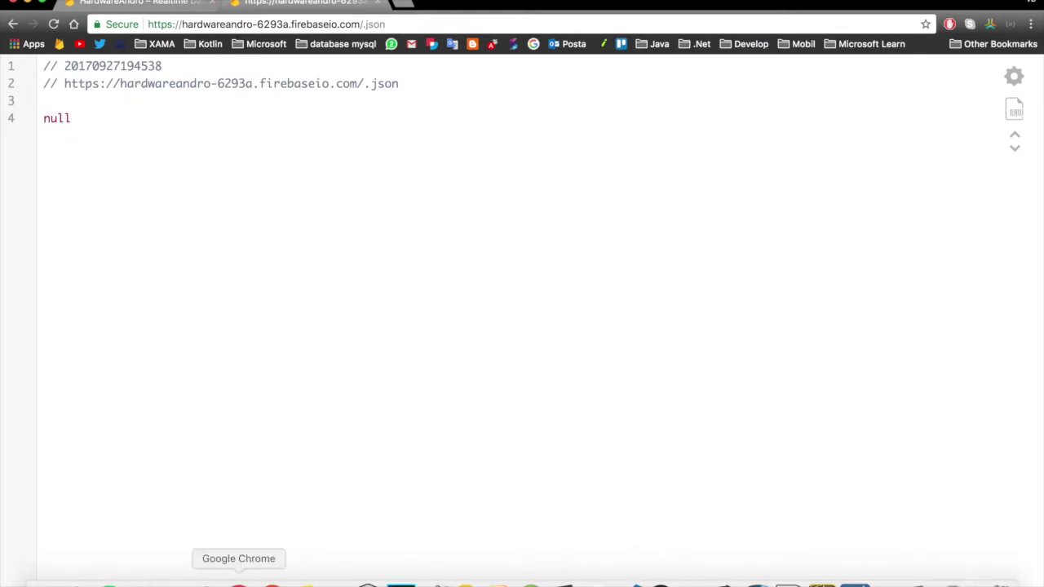
Step: Launch Postman and copy the Realtime Database URL from the Firebase console
{"action": "left_click", "coordinate": [271, 575]}
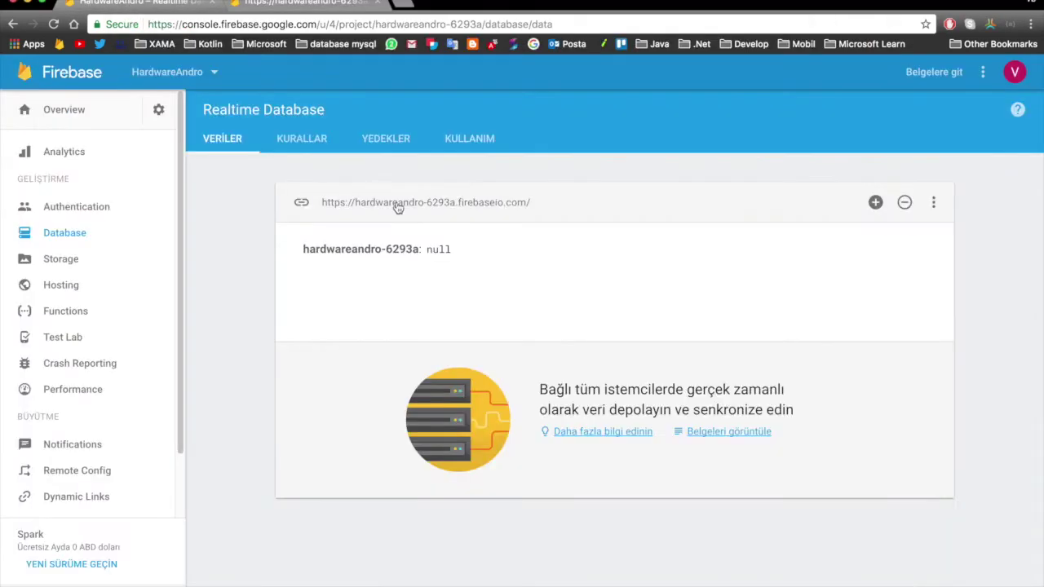
{"action": "left_click", "coordinate": [402, 202]}
{"action": "key", "text": "super+c"}
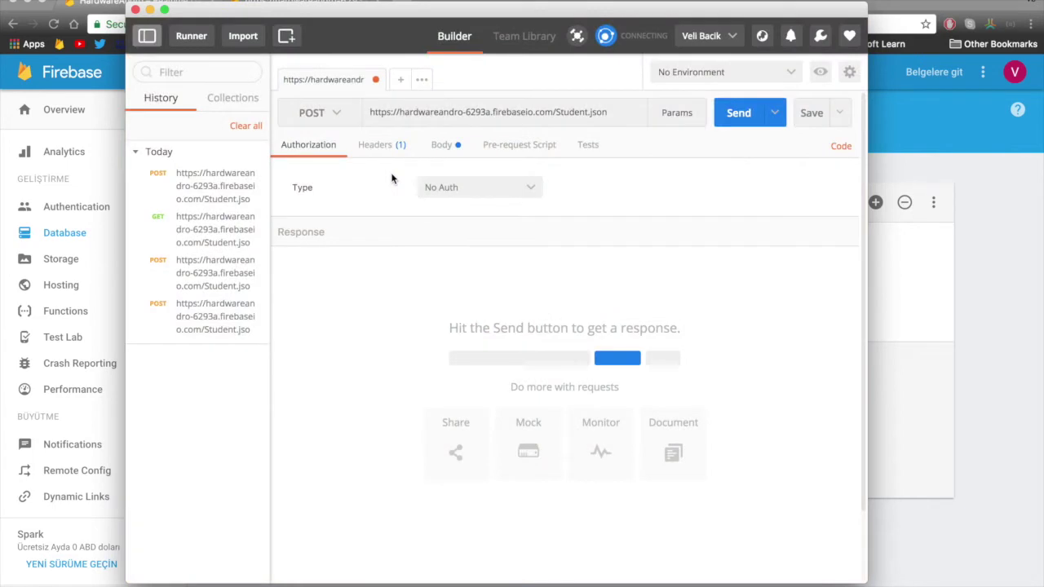
{"action": "left_click", "coordinate": [471, 115]}
{"action": "key", "text": "super+a"}
{"action": "key", "text": "Right"}
{"action": "key", "text": "alt+BackSpace"}
{"action": "key", "text": "alt+BackSpace"}
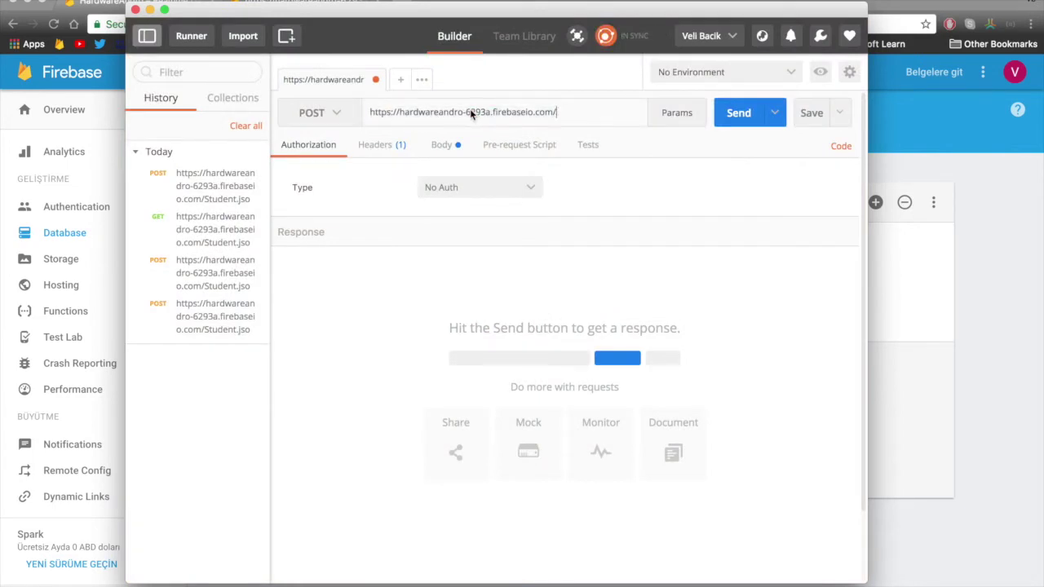
{"action": "left_click", "coordinate": [331, 114]}
{"action": "left_click", "coordinate": [335, 144]}
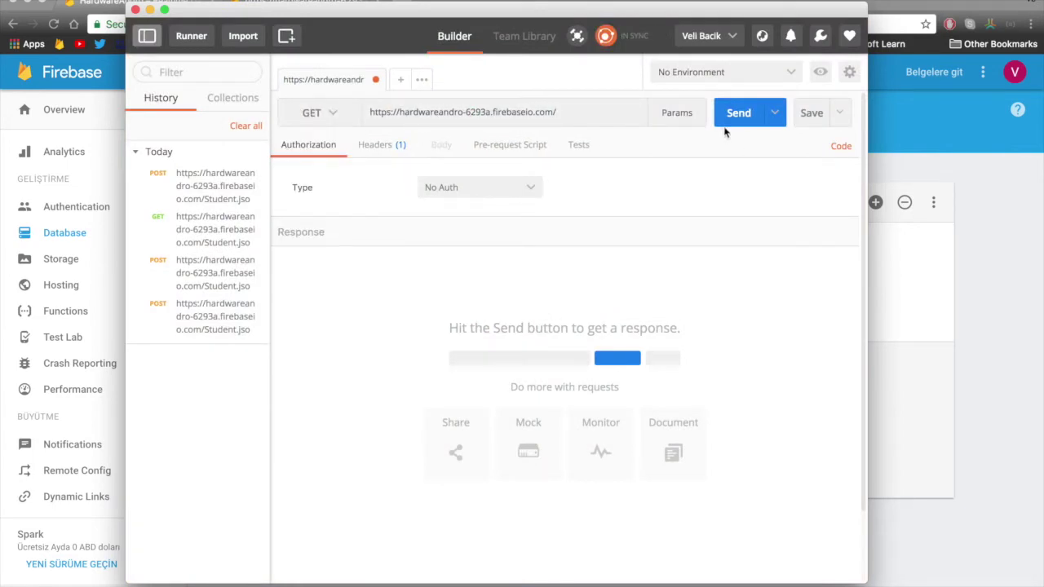
Step: Send the GET request to the database URL, then append .json to the URL and send it again
{"action": "left_click", "coordinate": [734, 116]}
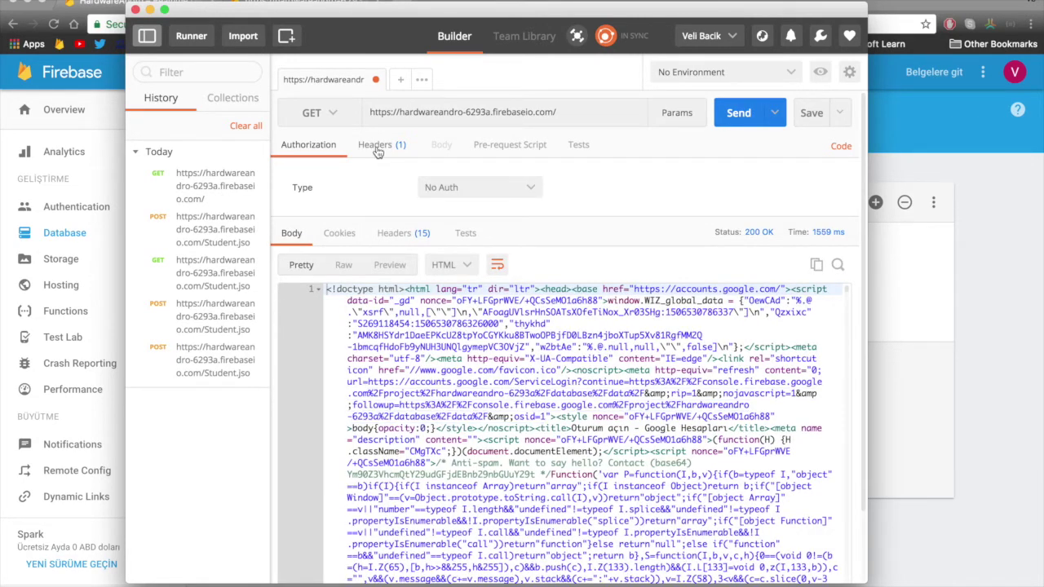
{"action": "left_click", "coordinate": [584, 111]}
{"action": "type", "text": ".json"}
{"action": "left_click", "coordinate": [738, 114]}
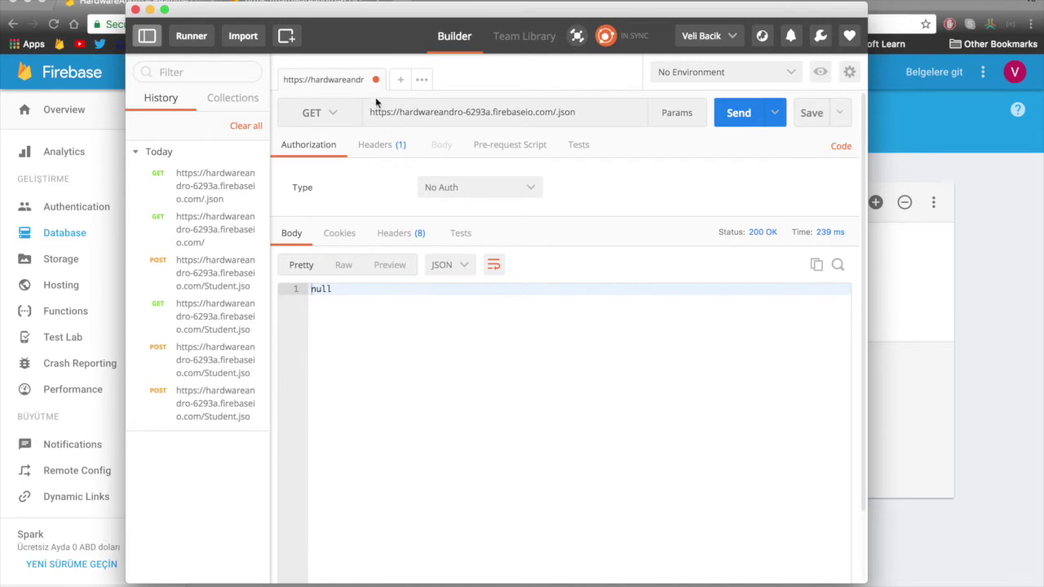
Step: Change the request method to POST and replace the raw body's properties with "fullname":"HardwareAndro"
{"action": "left_click", "coordinate": [330, 116]}
{"action": "left_click", "coordinate": [332, 164]}
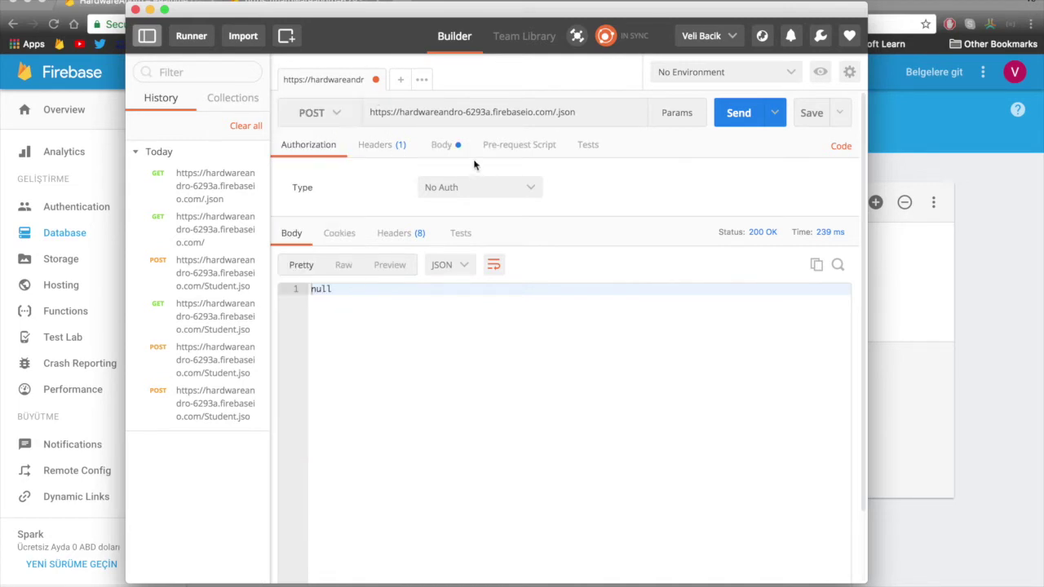
{"action": "left_click", "coordinate": [433, 146]}
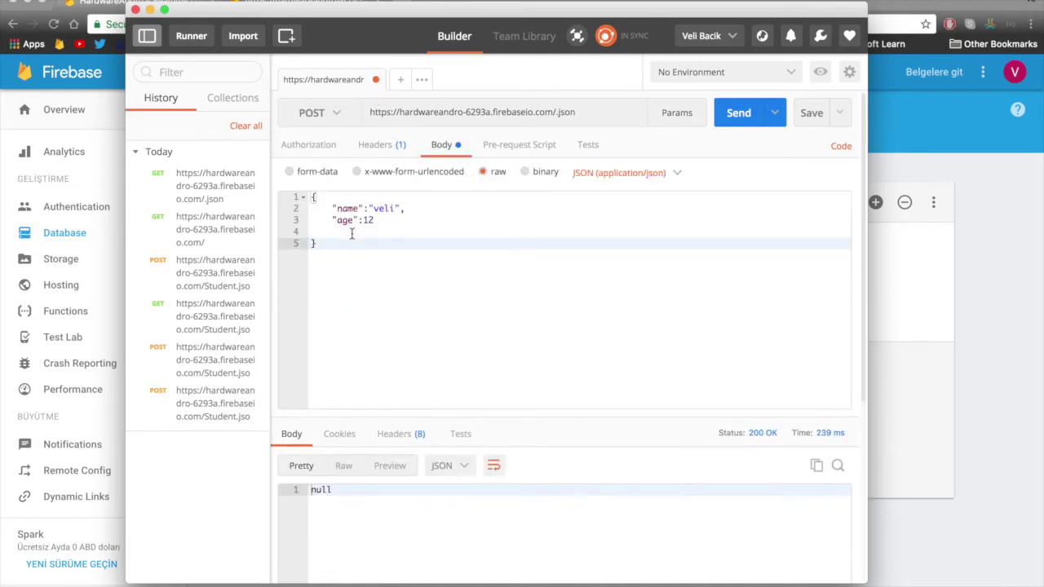
{"action": "left_click", "coordinate": [395, 209]}
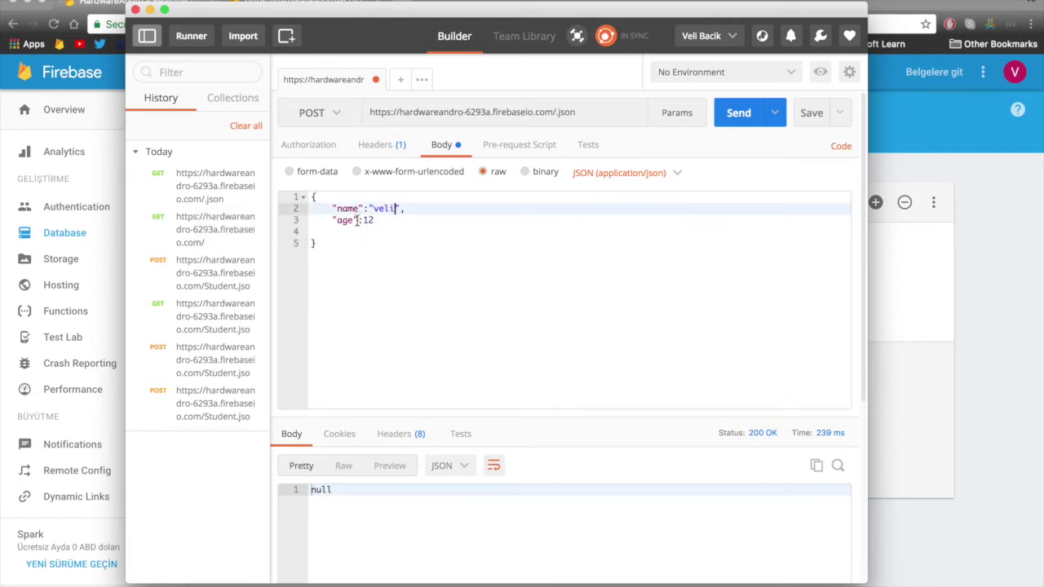
{"action": "left_click_drag", "start_coordinate": [385, 222], "coordinate": [310, 209]}
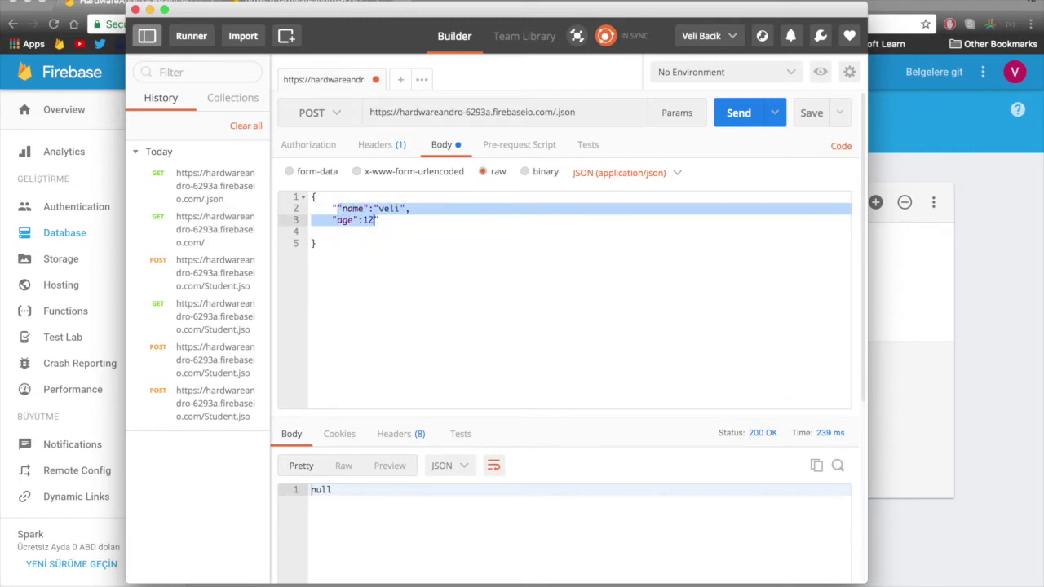
{"action": "type", "text": "\""}
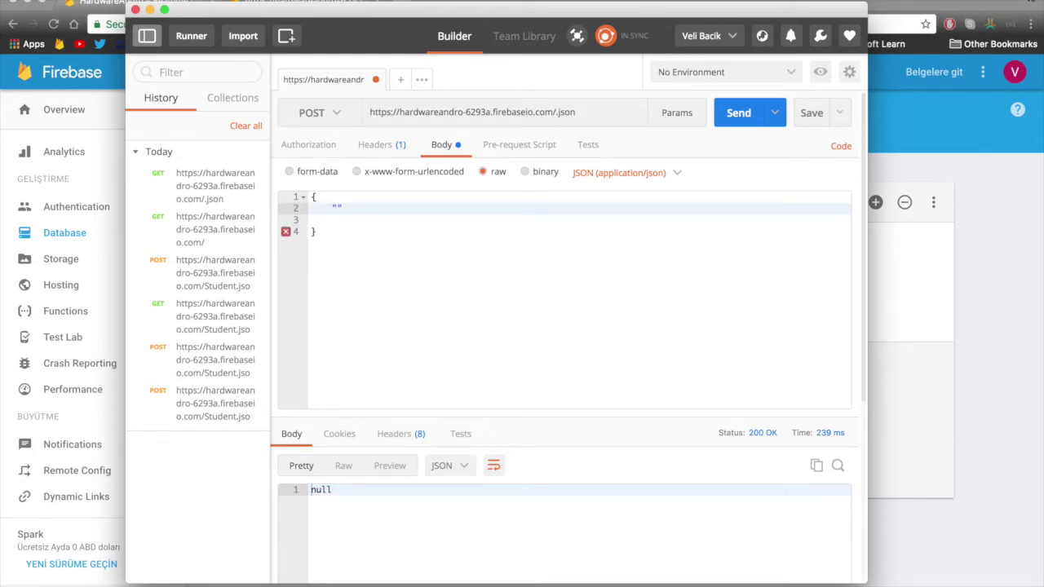
{"action": "type", "text": "fullanme"}
{"action": "type", "text": "me"}
{"action": "type", "text": ":\"HardwareAndro\""}
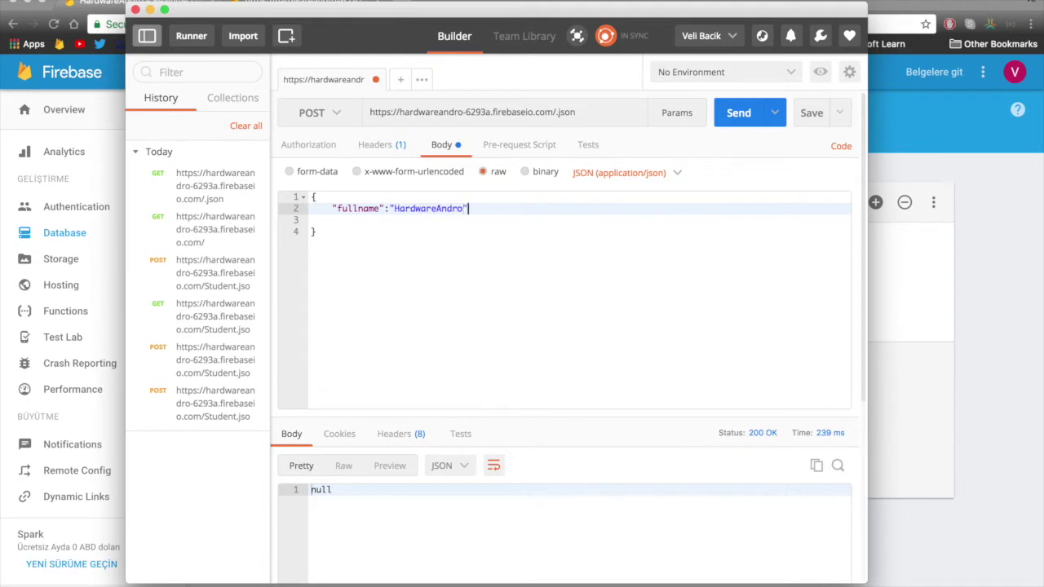
Step: Add a second property, "hardwareSafety":"Asus", below the fullname property in the JSON body
{"action": "key", "text": "Return"}
{"action": "key", "text": "Up"}
{"action": "key", "text": "End"}
{"action": "type", "text": ","}
{"action": "key", "text": "Down"}
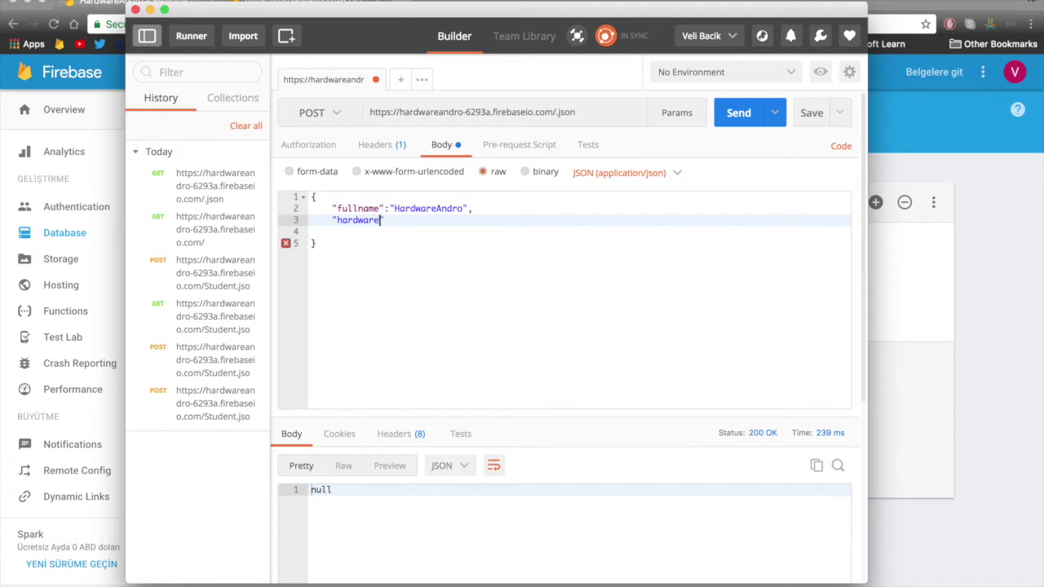
{"action": "type", "text": ":\""}
{"action": "type", "text": "Safety"}
Step: Rename the second JSON property to "harwarePower" and set its value to the number 100
{"action": "double_click", "coordinate": [398, 220]}
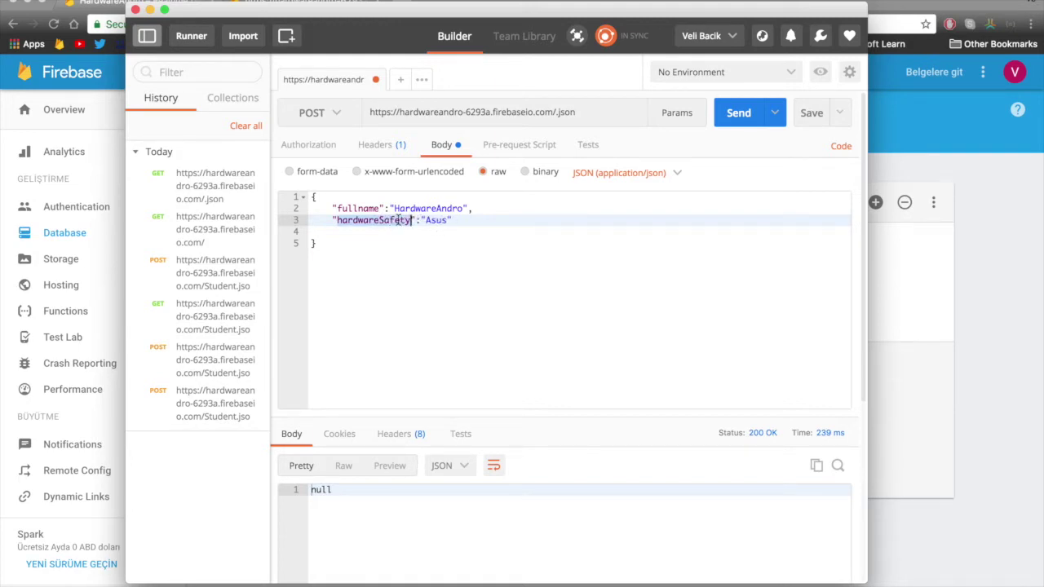
{"action": "type", "text": "har"}
{"action": "type", "text": "wareGp"}
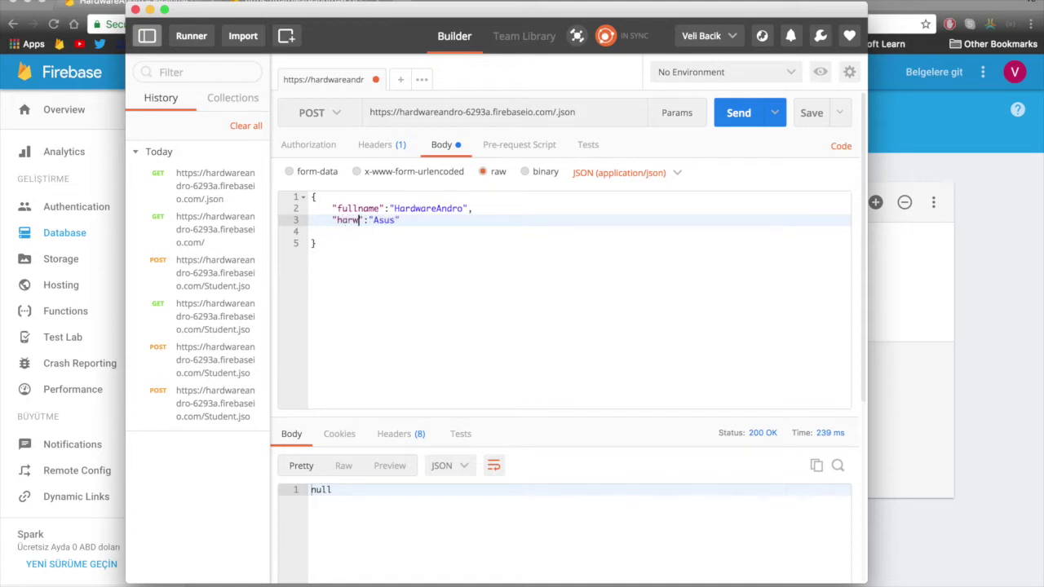
{"action": "key", "text": "BackSpace"}
{"action": "key", "text": "BackSpace"}
{"action": "type", "text": "Power"}
{"action": "key", "text": "BackSpace"}
{"action": "key", "text": "BackSpace"}
{"action": "key", "text": "BackSpace"}
{"action": "type", "text": "10"}
{"action": "left_click", "coordinate": [402, 79]}
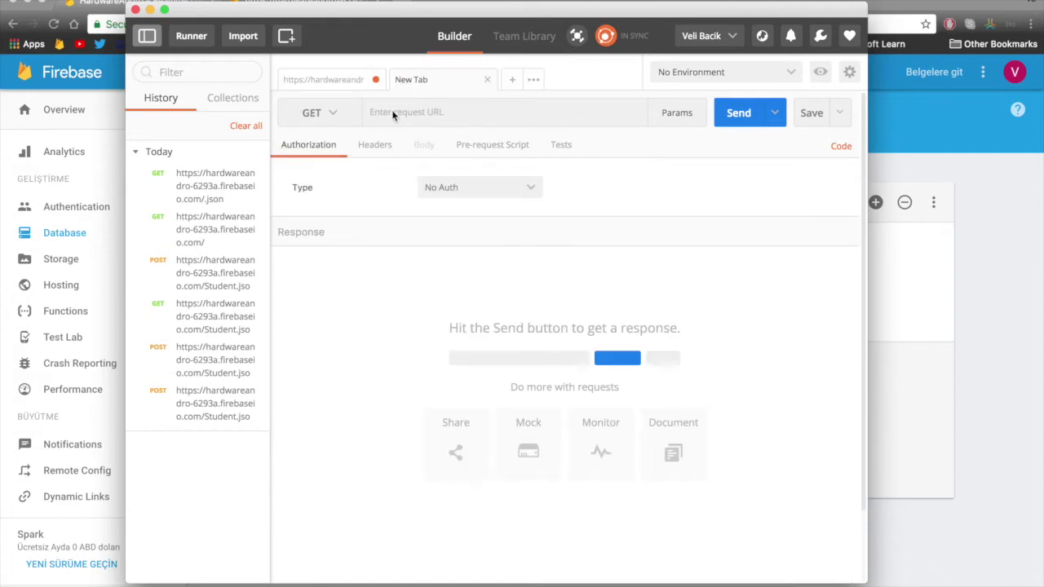
{"action": "left_click", "coordinate": [328, 81]}
{"action": "left_click", "coordinate": [3, 246]}
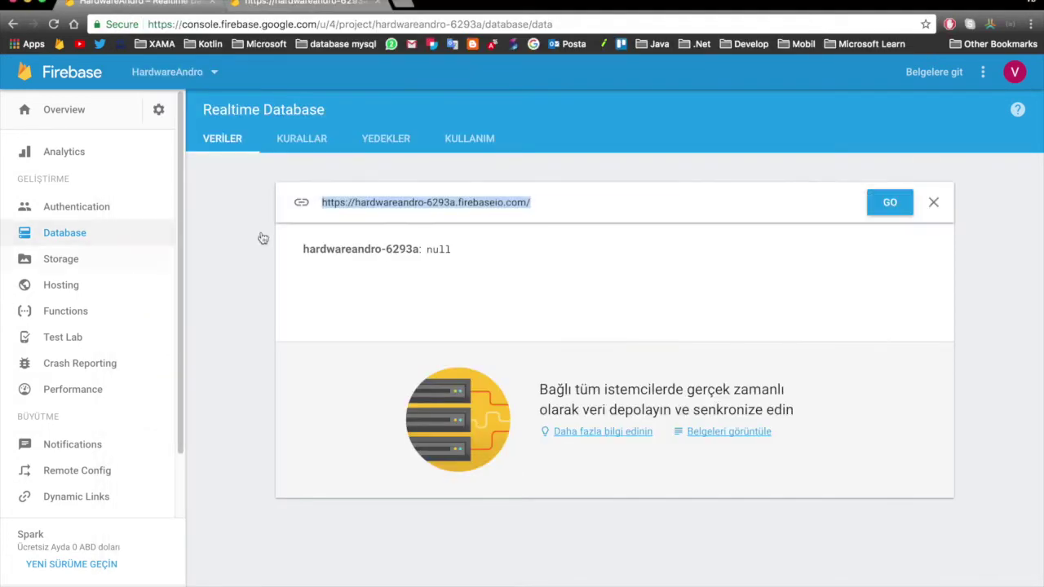
{"action": "key", "text": "super+Tab"}
{"action": "left_click", "coordinate": [438, 82]}
{"action": "left_click", "coordinate": [428, 117]}
{"action": "key", "text": "super+v"}
{"action": "left_click", "coordinate": [330, 119]}
{"action": "left_click", "coordinate": [334, 168]}
Step: Set the second request's body format to raw with the type JSON (application/json)
{"action": "left_click", "coordinate": [434, 150]}
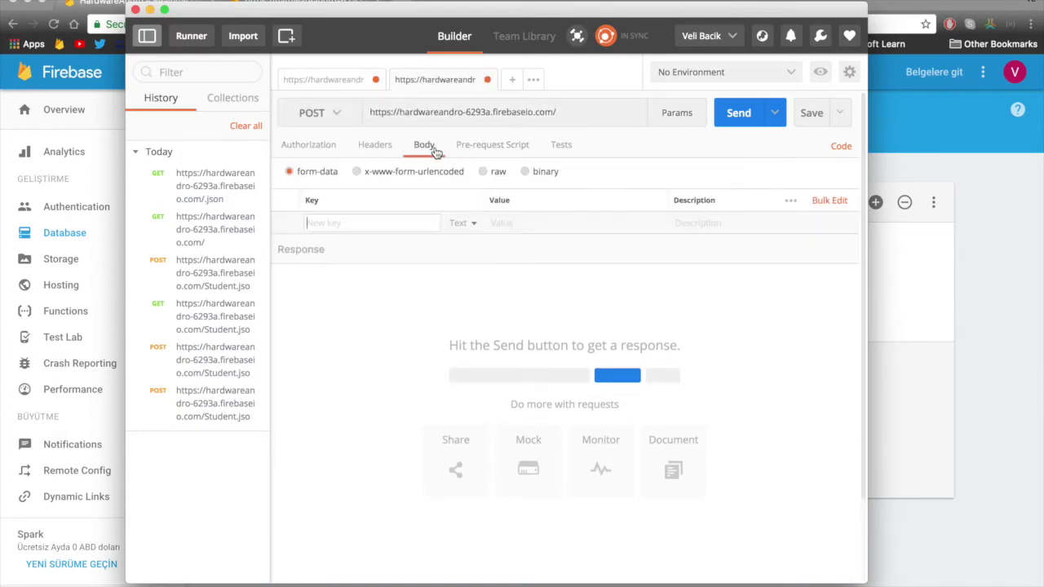
{"action": "left_click", "coordinate": [494, 175]}
{"action": "left_click", "coordinate": [581, 178]}
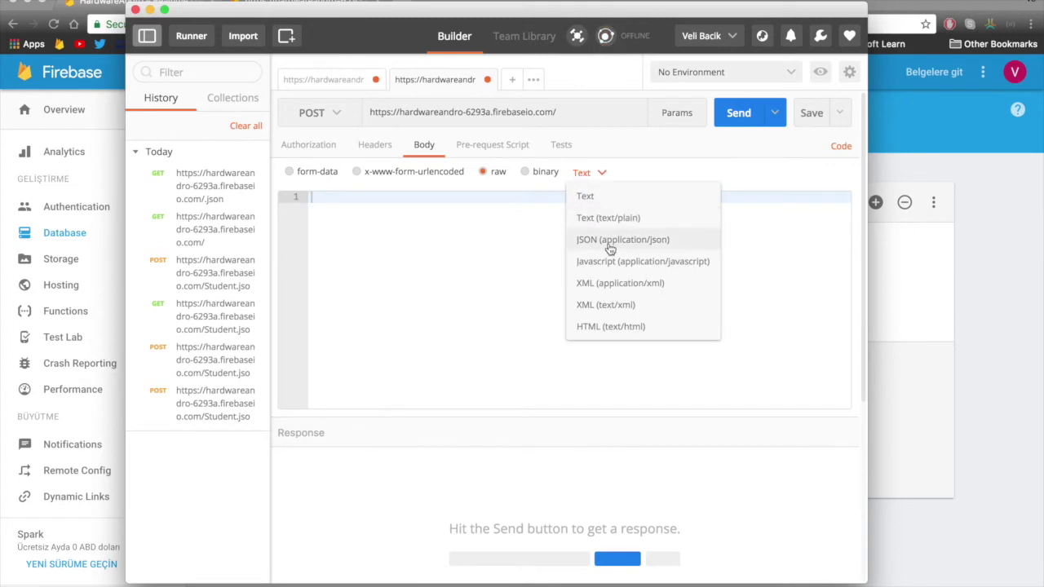
{"action": "left_click", "coordinate": [611, 242]}
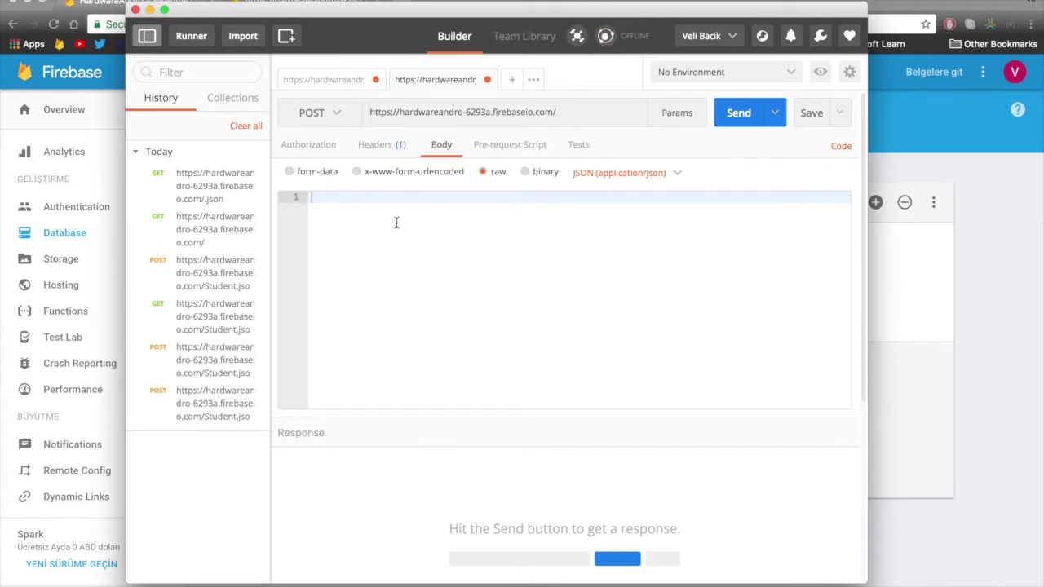
Step: Send the first POST request with the fullname and harwarePower body and examine the name returned in the response
{"action": "left_click", "coordinate": [318, 80]}
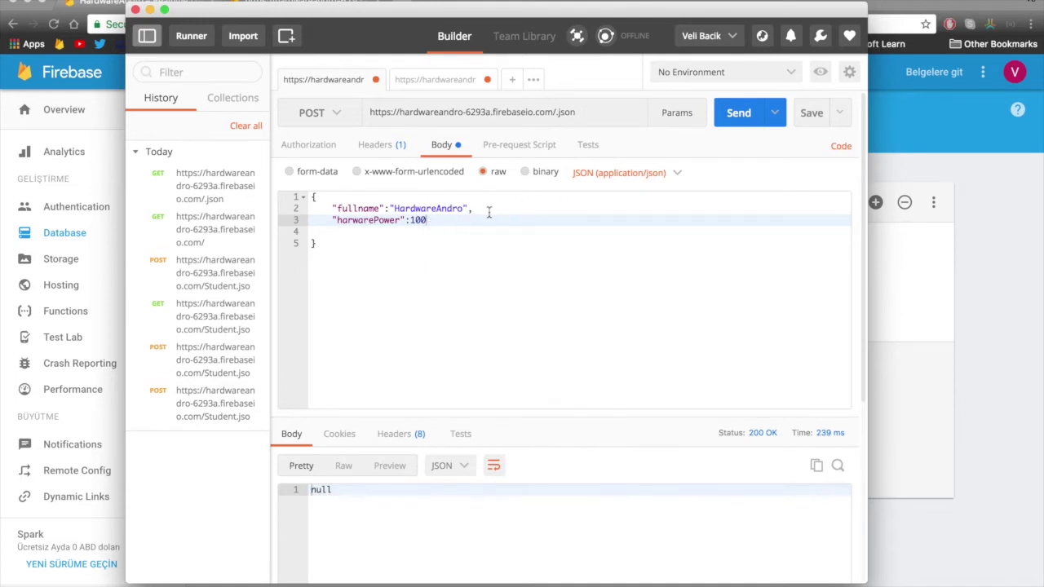
{"action": "left_click", "coordinate": [750, 116]}
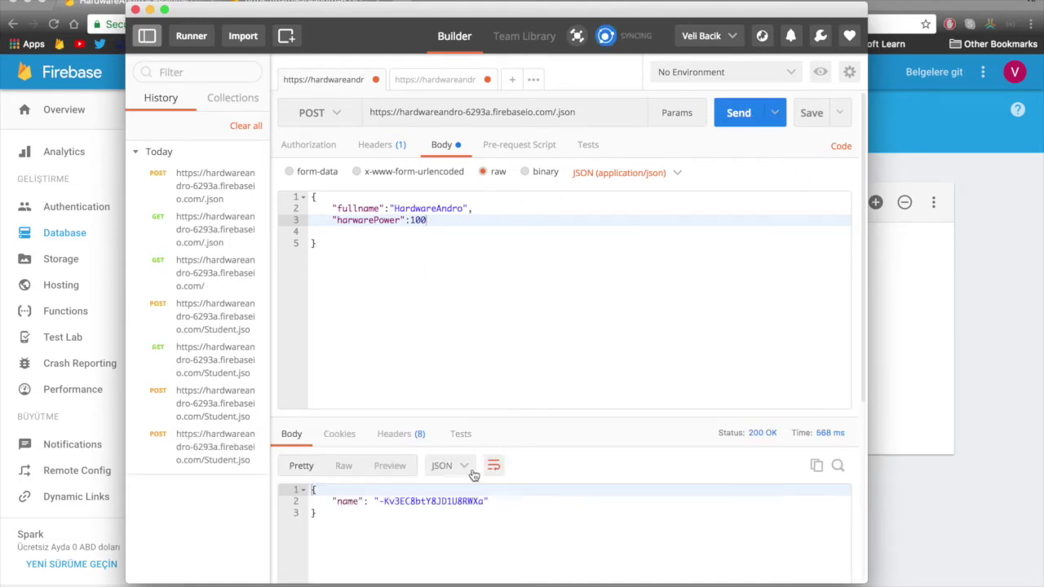
{"action": "double_click", "coordinate": [344, 505]}
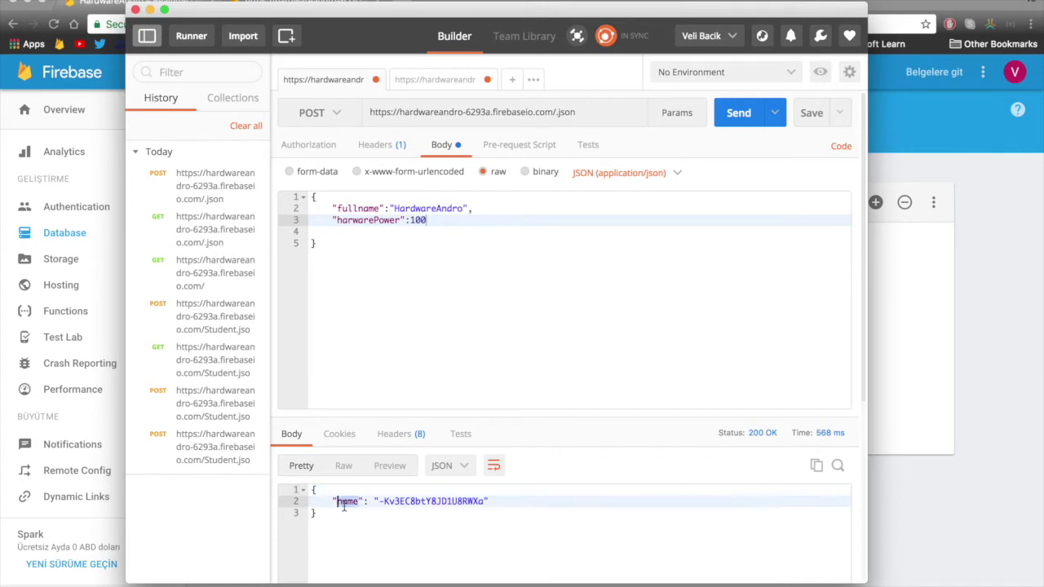
{"action": "double_click", "coordinate": [424, 502]}
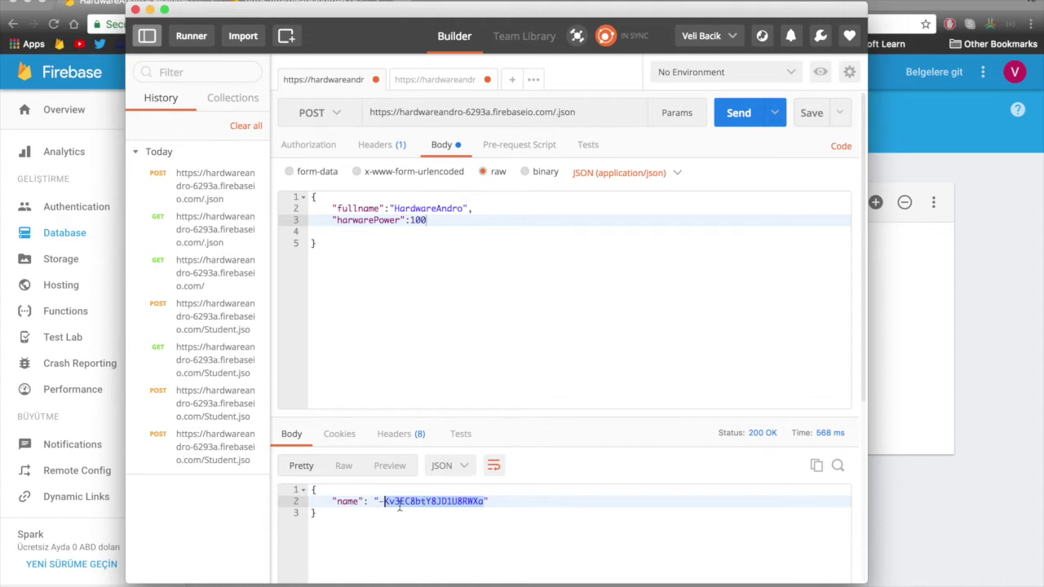
Step: Inspect the posted record's fields in the Firebase console and delete the whole record
{"action": "left_click", "coordinate": [939, 490]}
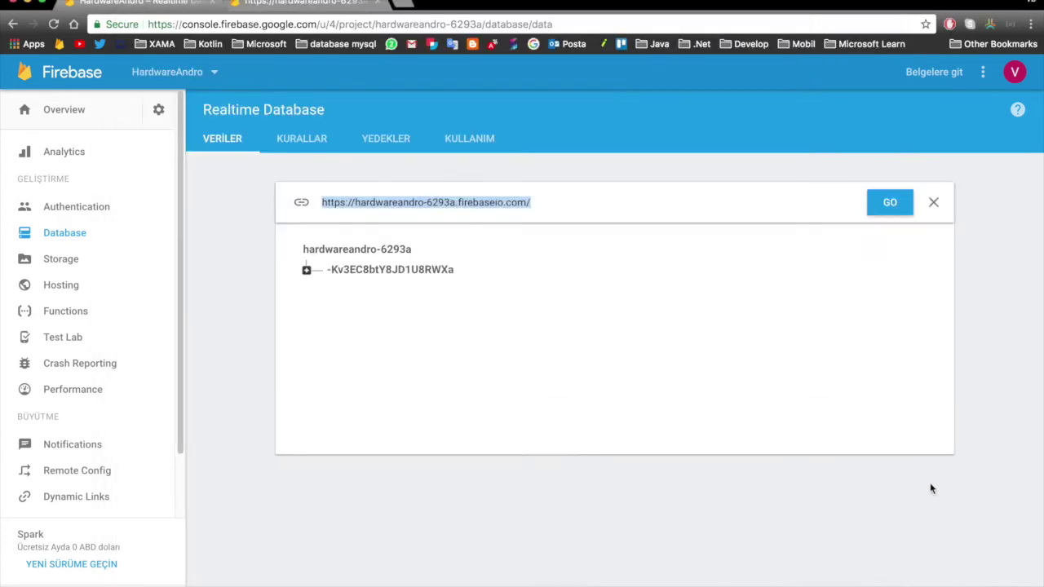
{"action": "left_click", "coordinate": [307, 270]}
{"action": "mouse_move", "coordinate": [392, 318]}
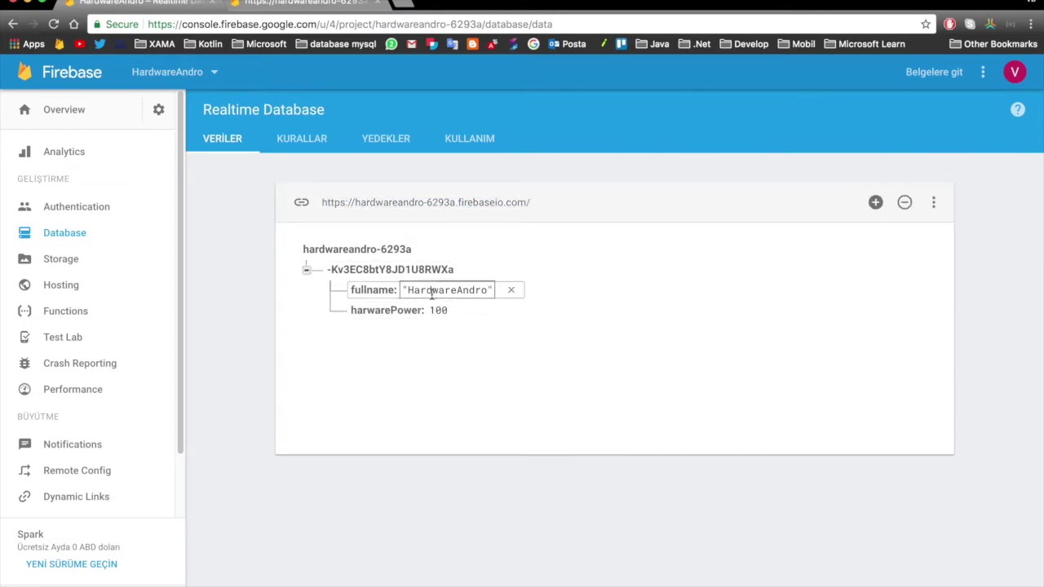
{"action": "mouse_move", "coordinate": [447, 292]}
{"action": "mouse_move", "coordinate": [514, 276]}
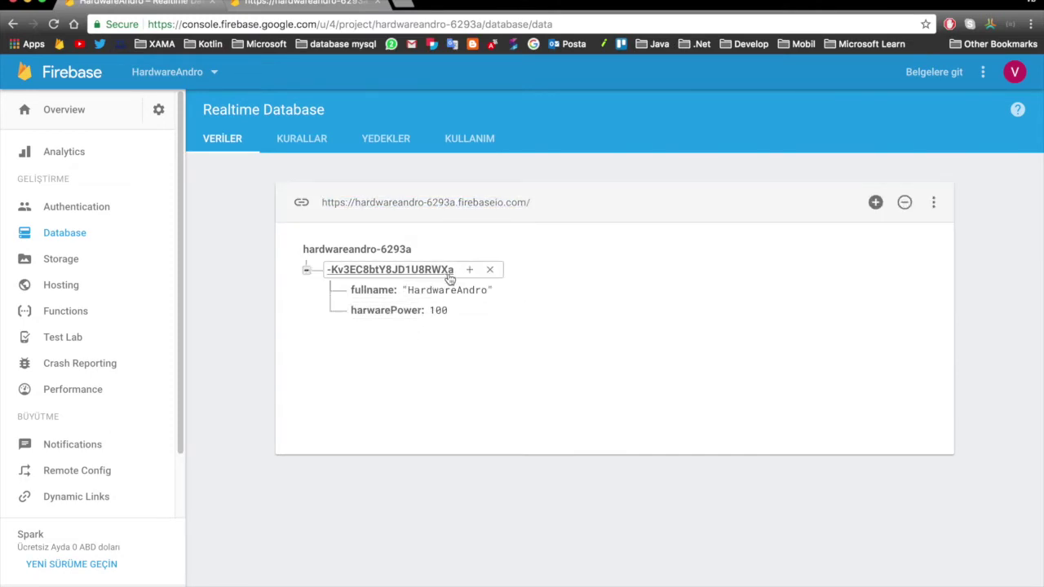
{"action": "left_click", "coordinate": [489, 270]}
{"action": "left_click", "coordinate": [702, 395]}
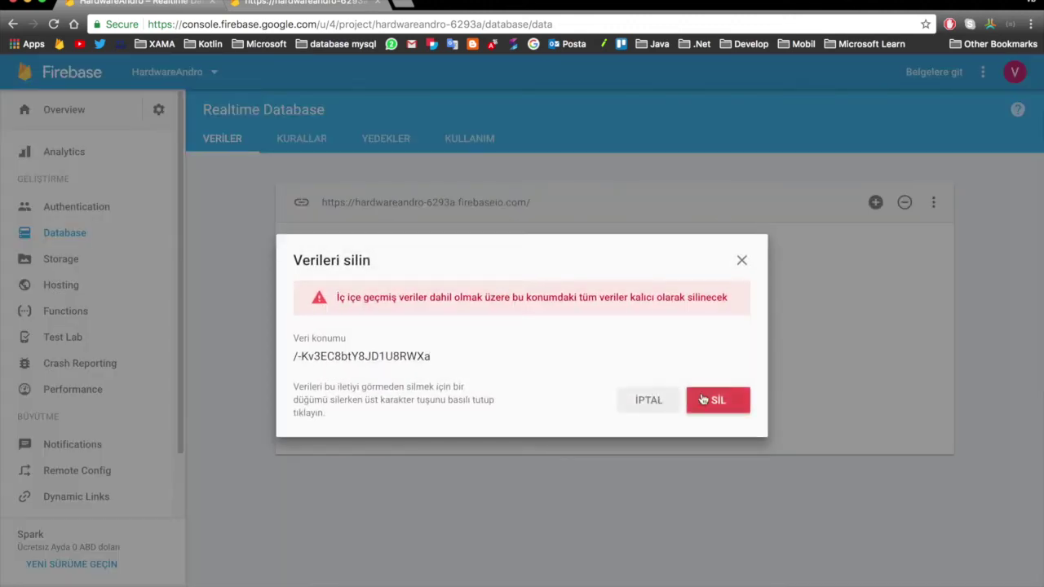
Step: Switch to Postman, change the request URL's endpoint to Computer.json and send the POST request
{"action": "key", "text": "super+Tab"}
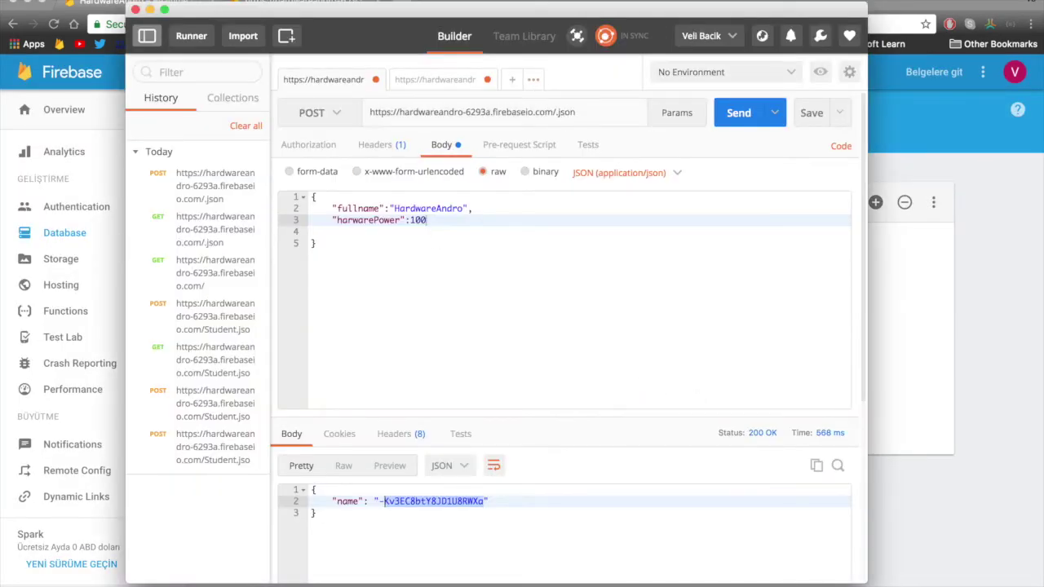
{"action": "type", "text": "Computer"}
{"action": "left_click", "coordinate": [730, 101]}
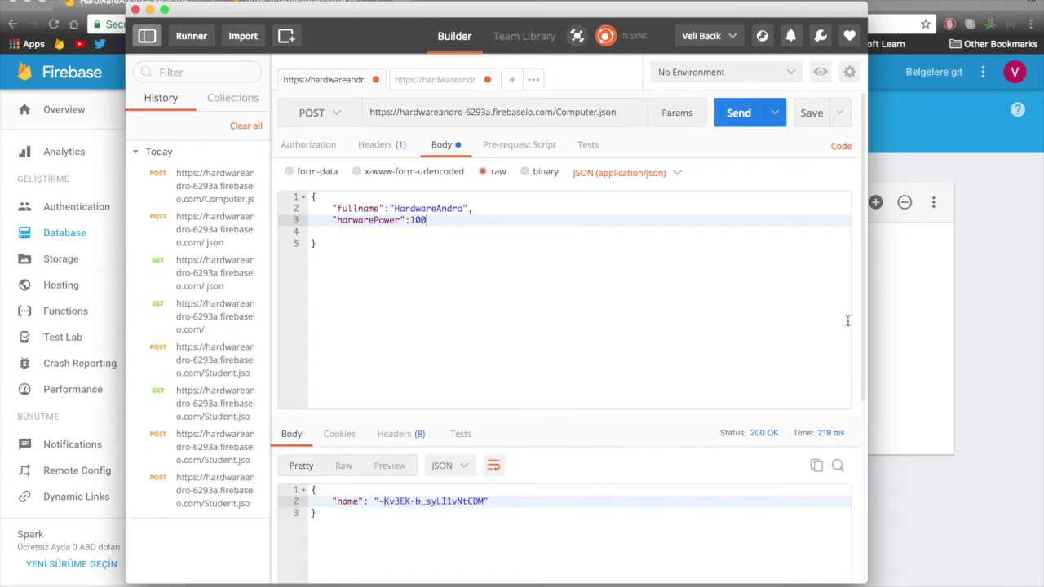
Step: Expand the Computer node and its record in the Firebase console to check the posted fields
{"action": "left_click", "coordinate": [949, 375]}
{"action": "left_click", "coordinate": [306, 270]}
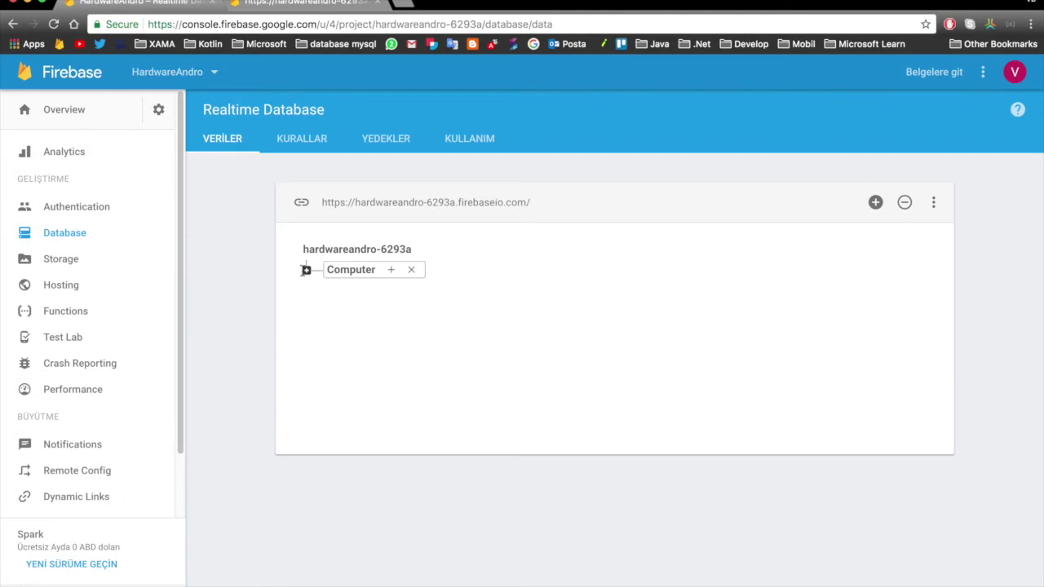
{"action": "left_click", "coordinate": [331, 291]}
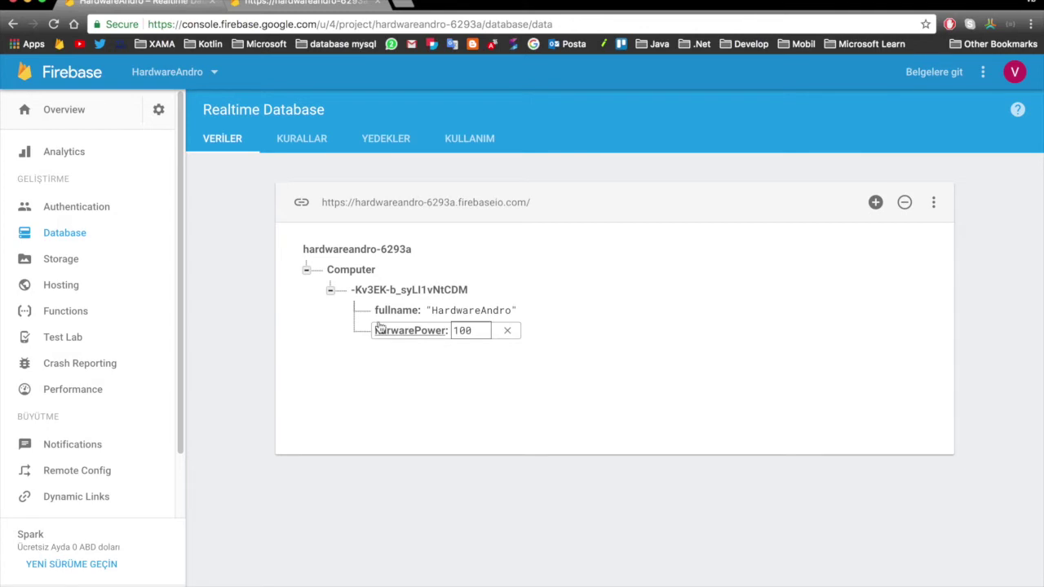
{"action": "left_click", "coordinate": [330, 290]}
{"action": "key", "text": "super+Tab"}
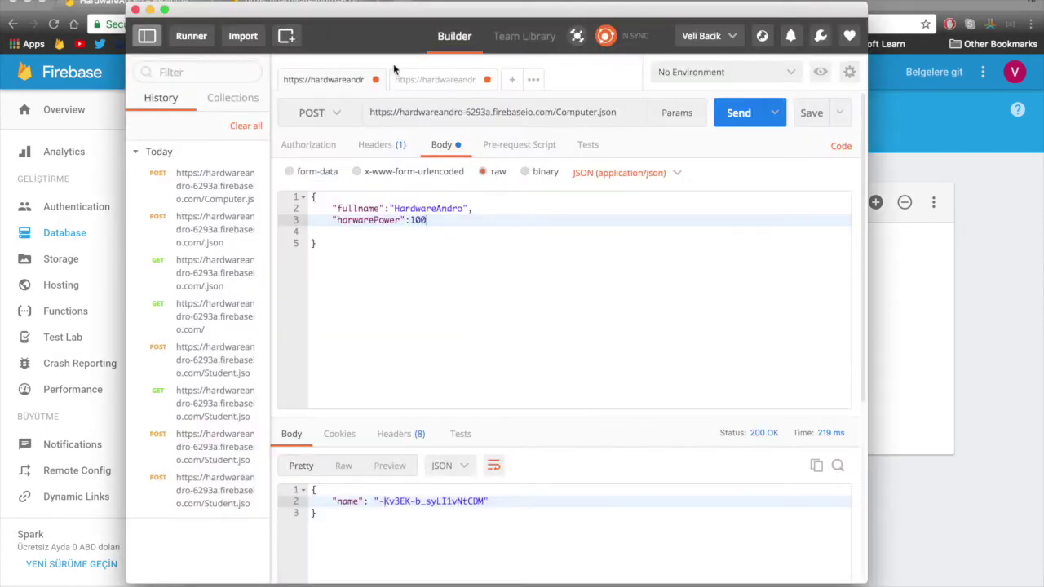
{"action": "left_click", "coordinate": [433, 82]}
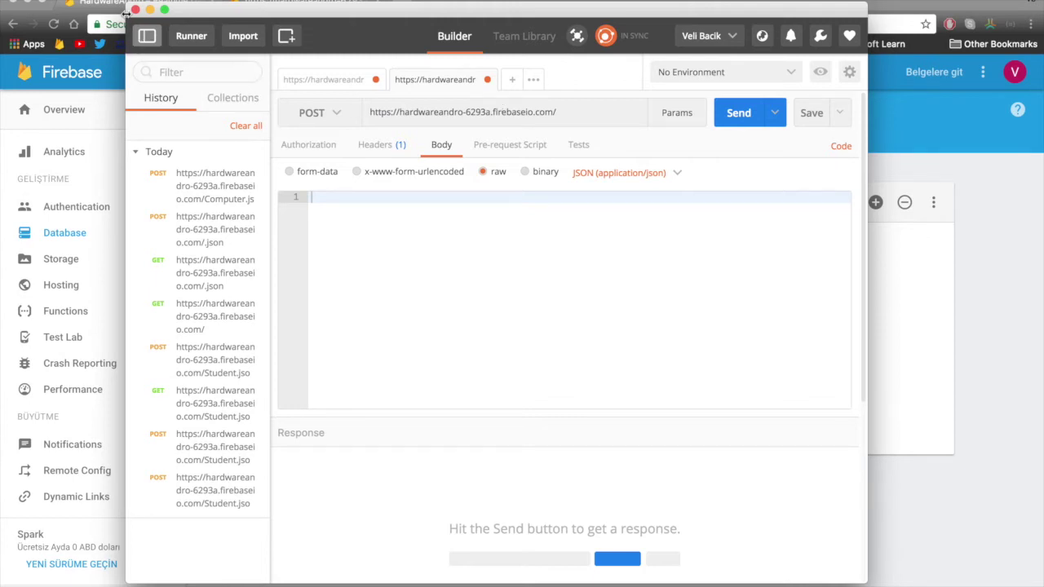
{"action": "left_click", "coordinate": [333, 81]}
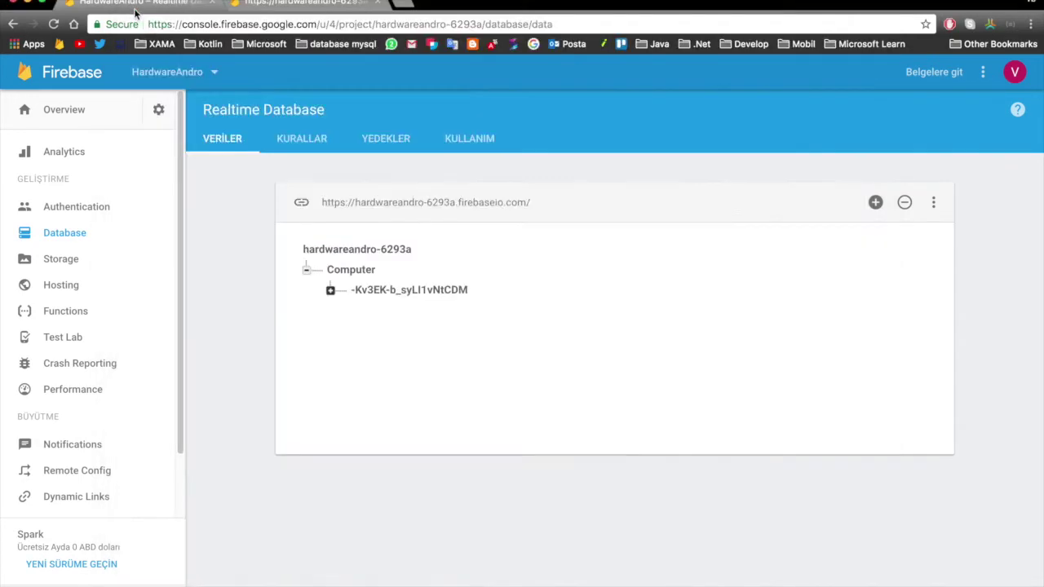
{"action": "left_click", "coordinate": [136, 9]}
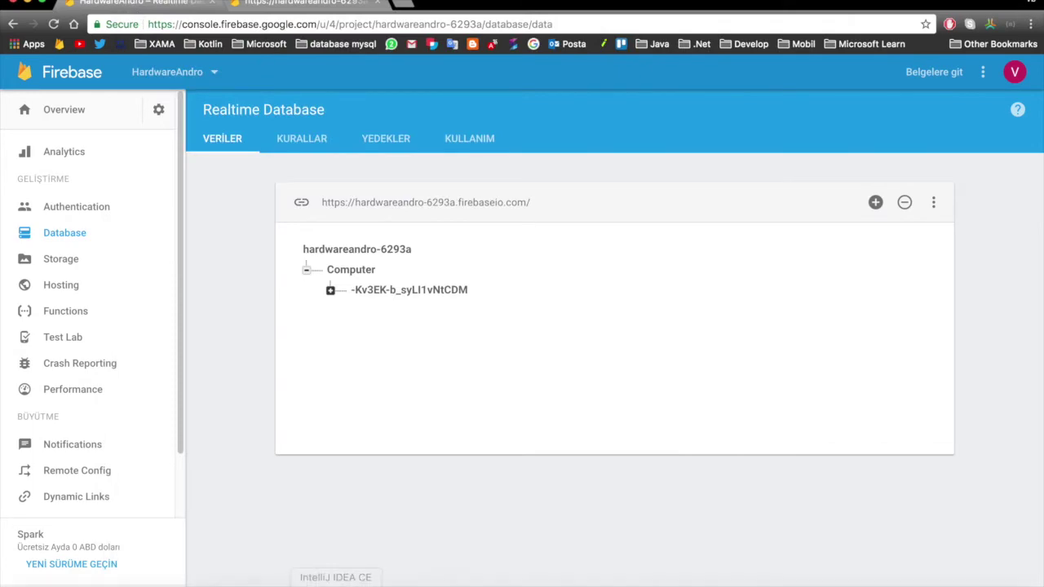
Step: Switch to Xamarin Studio and apply the Design layout so the solution tree is shown
{"action": "left_click", "coordinate": [514, 578]}
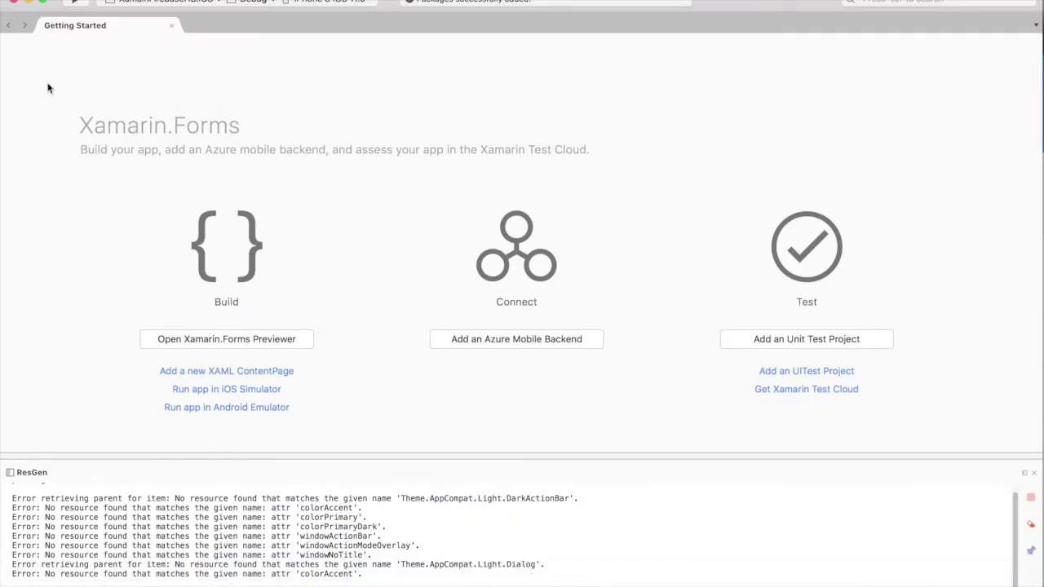
{"action": "left_click", "coordinate": [232, 0]}
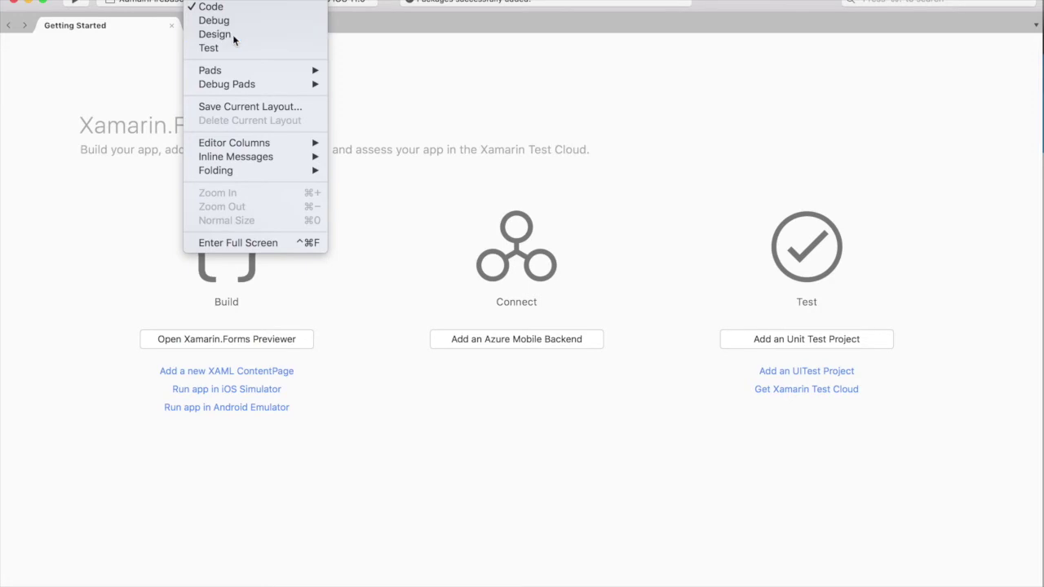
{"action": "left_click", "coordinate": [233, 34]}
Step: Open the NuGet package browser for the XamainFirebaseHB.Droid project and search for "Firebase Xamarin"
{"action": "right_click", "coordinate": [914, 116]}
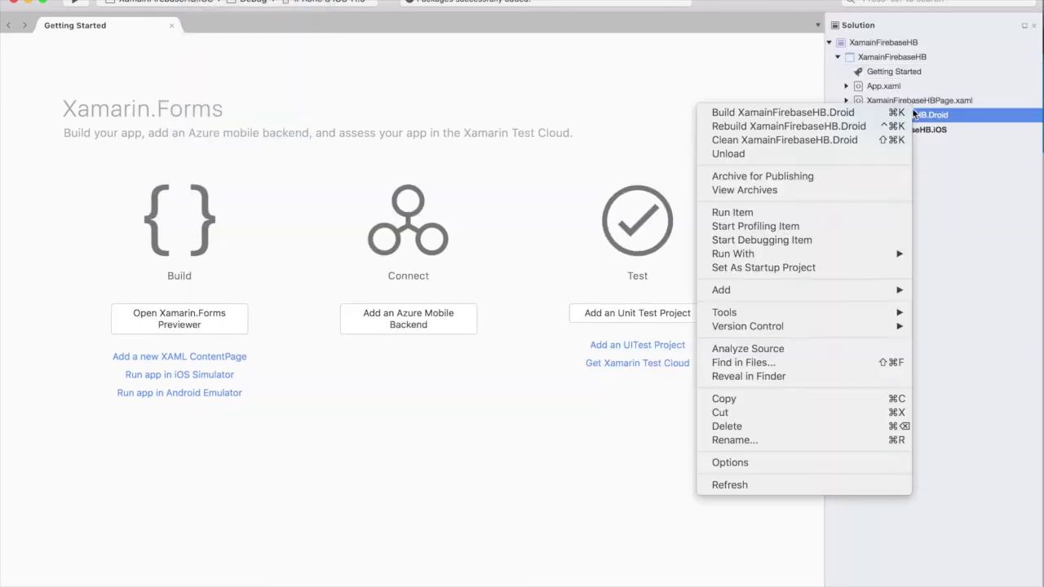
{"action": "mouse_move", "coordinate": [776, 291]}
{"action": "left_click", "coordinate": [655, 349]}
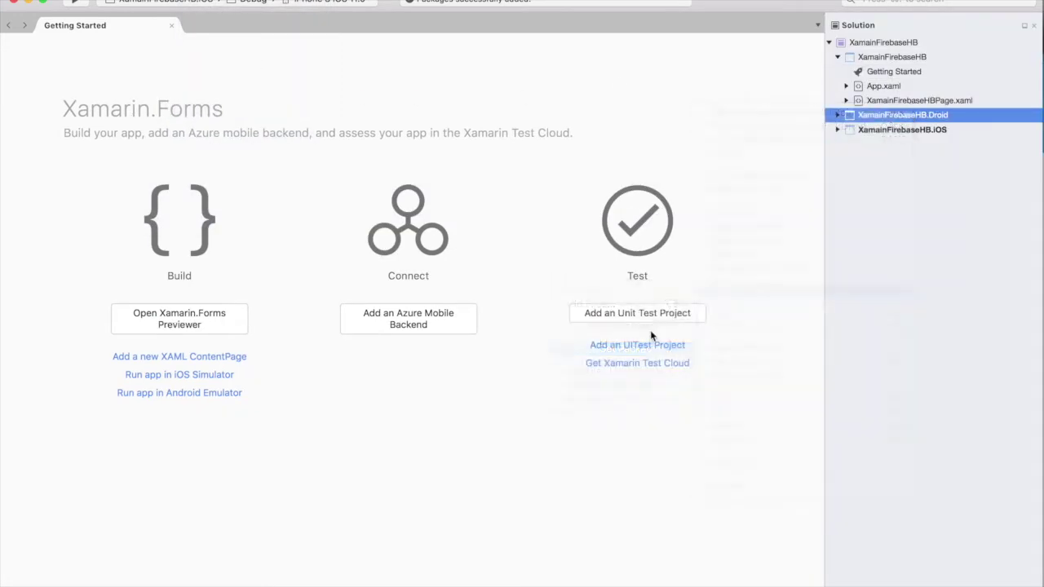
{"action": "type", "text": "Firebase "}
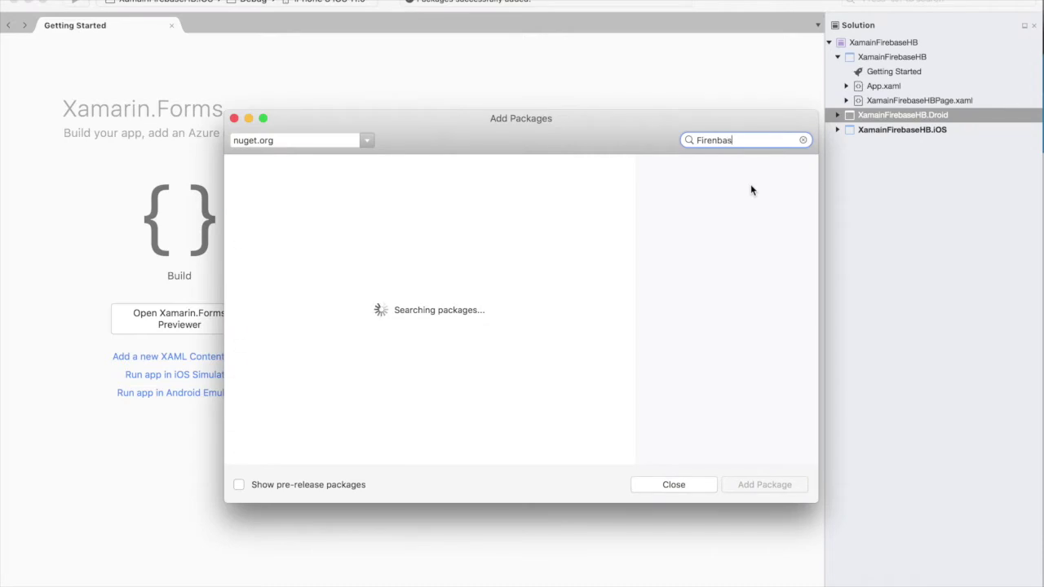
{"action": "type", "text": "xamarin"}
{"action": "key", "text": "BackSpace"}
{"action": "key", "text": "BackSpace"}
{"action": "key", "text": "BackSpace"}
{"action": "key", "text": "BackSpace"}
{"action": "key", "text": "BackSpace"}
{"action": "key", "text": "BackSpace"}
{"action": "key", "text": "BackSpace"}
{"action": "type", "text": "XAmari"}
{"action": "key", "text": "BackSpace"}
{"action": "key", "text": "BackSpace"}
{"action": "key", "text": "BackSpace"}
{"action": "key", "text": "BackSpace"}
{"action": "key", "text": "BackSpace"}
{"action": "type", "text": "amarin"}
Step: Find the Firebase.Xamarin package, version 0.3.6, in the search results and add it to the XamainFirebaseHB.Droid project
{"action": "scroll", "coordinate": [415, 329], "scroll_direction": "down", "scroll_amount": 2}
{"action": "scroll", "coordinate": [414, 334], "scroll_direction": "down", "scroll_amount": 15}
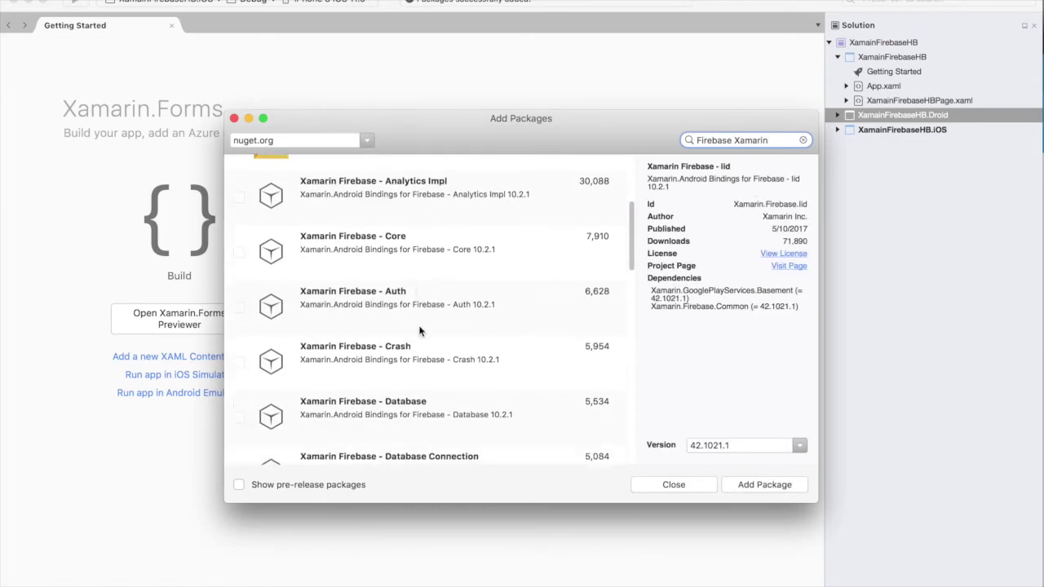
{"action": "scroll", "coordinate": [421, 329], "scroll_direction": "down", "scroll_amount": 12}
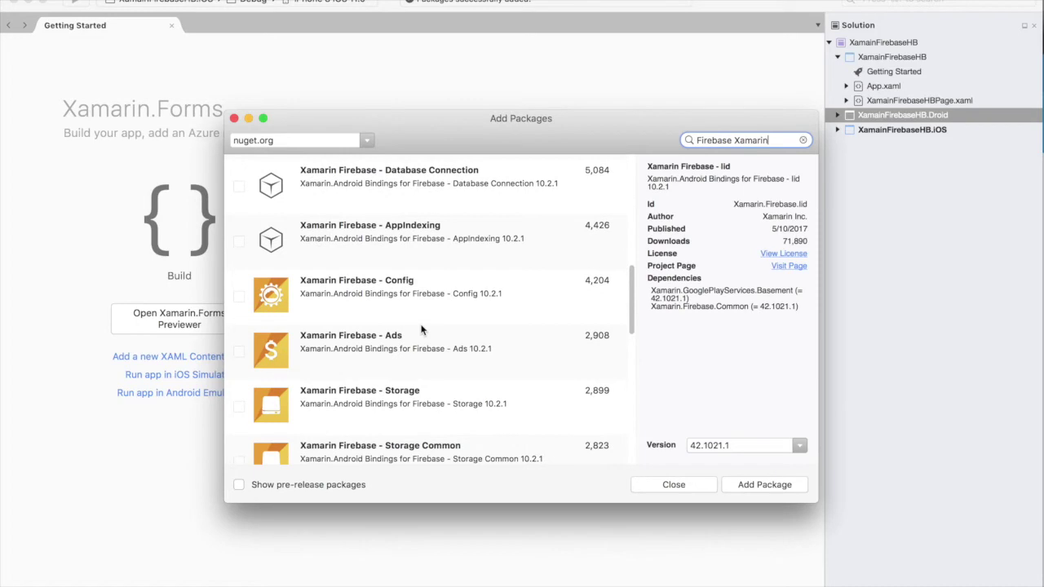
{"action": "left_click", "coordinate": [379, 398]}
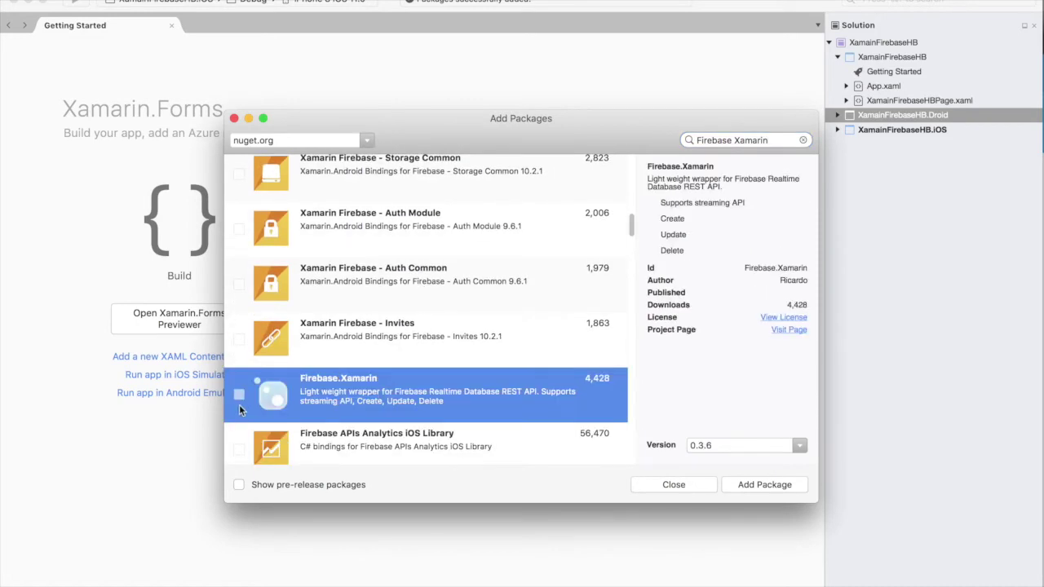
{"action": "left_click", "coordinate": [239, 397]}
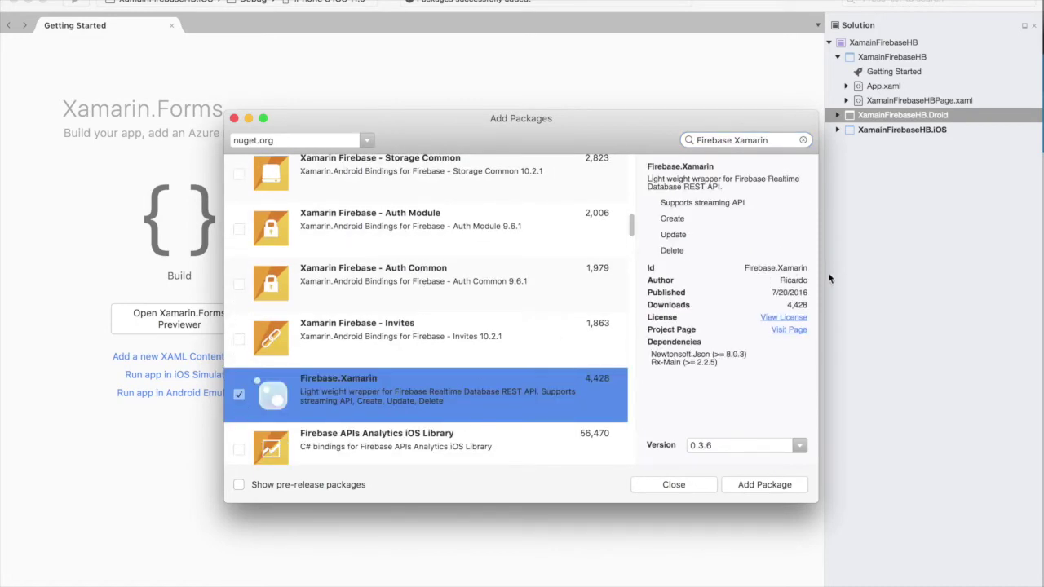
{"action": "left_click", "coordinate": [760, 489]}
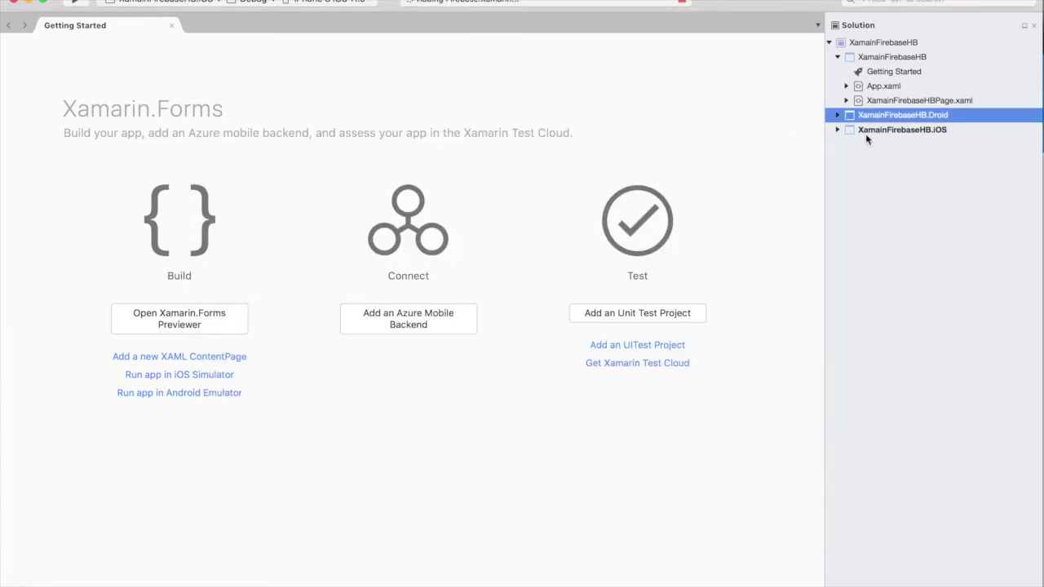
Step: Add the Firebase.Xamarin NuGet package to the XamainFirebaseHB.iOS project
{"action": "right_click", "coordinate": [865, 130]}
{"action": "mouse_move", "coordinate": [724, 313]}
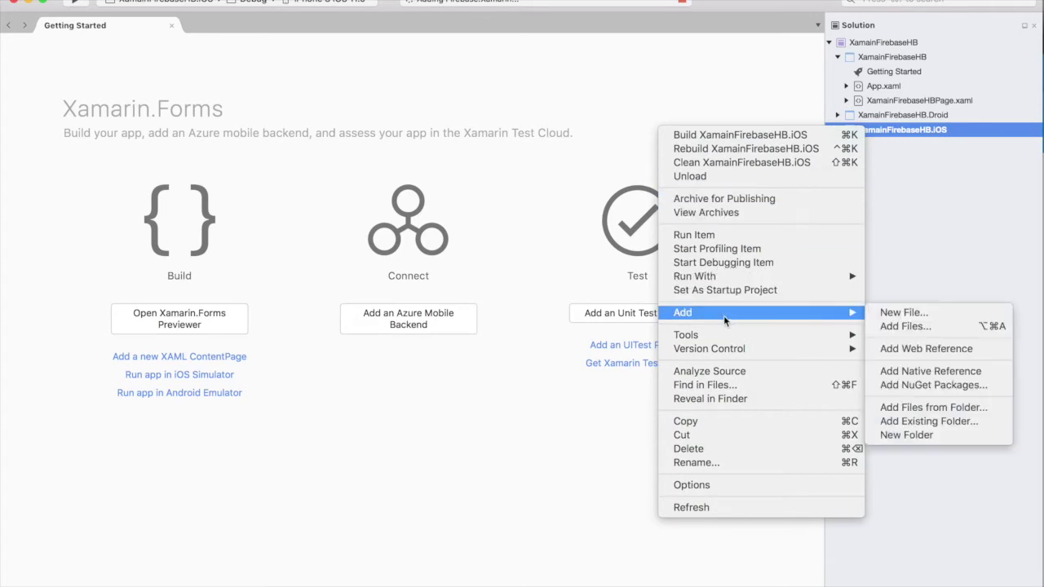
{"action": "left_click", "coordinate": [897, 384]}
{"action": "left_click", "coordinate": [238, 182]}
{"action": "left_click", "coordinate": [765, 485]}
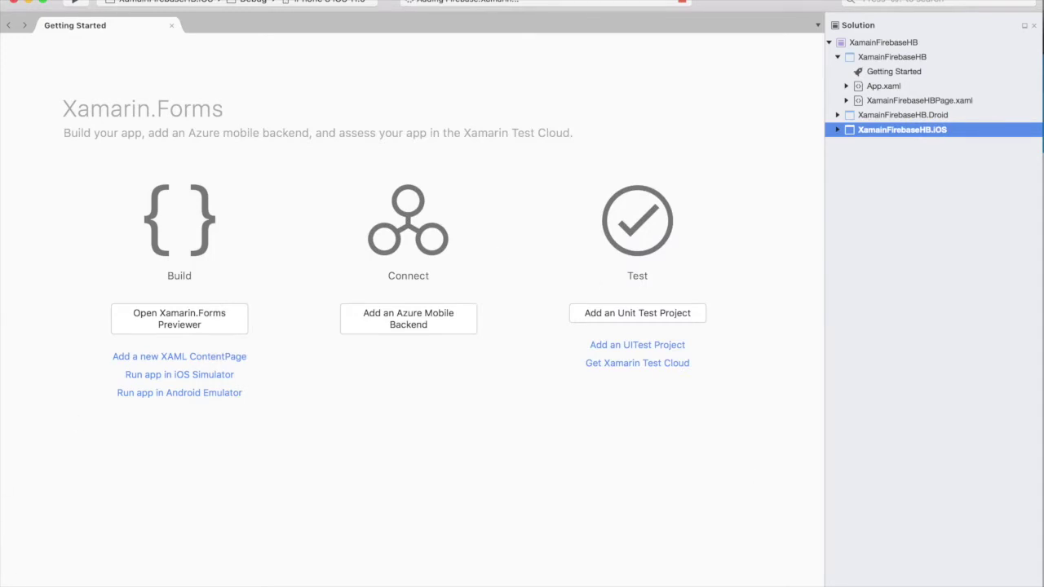
Step: Switch to Google Chrome and expand the record under Computer in the Firebase console to inspect its fields
{"action": "mouse_move", "coordinate": [74, 584]}
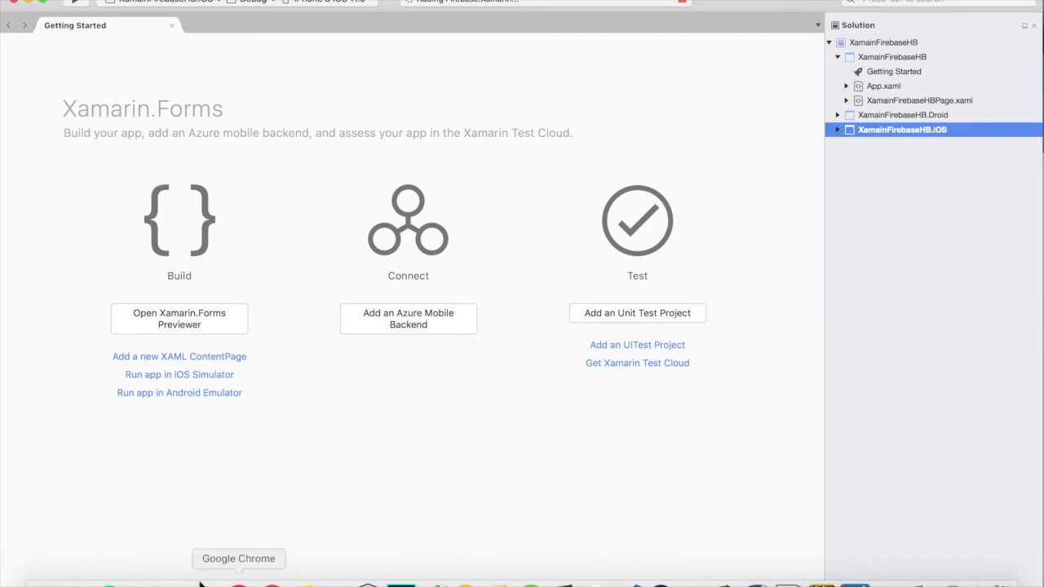
{"action": "left_click", "coordinate": [237, 584]}
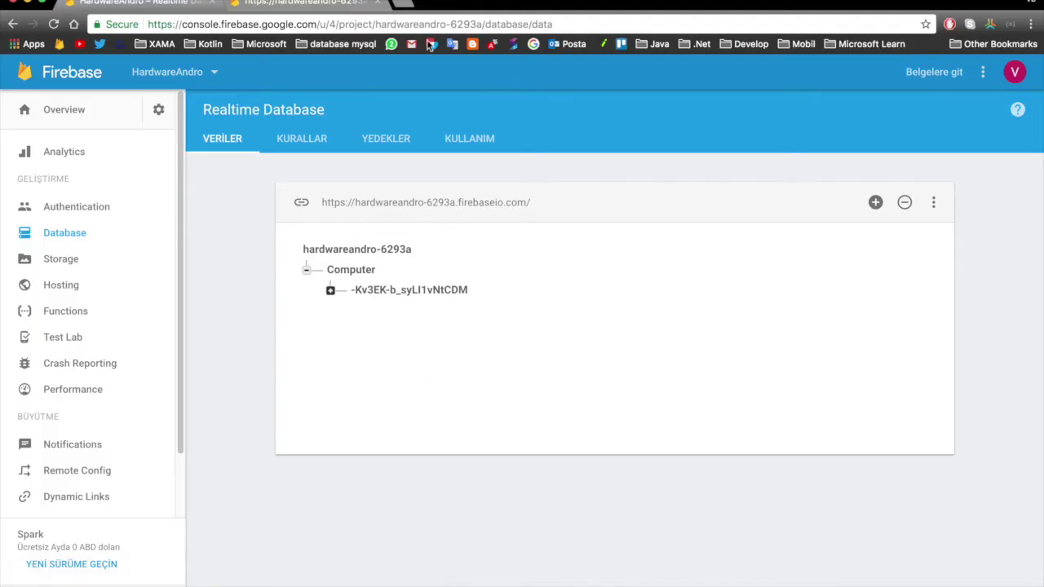
{"action": "left_click", "coordinate": [284, 6]}
{"action": "left_click", "coordinate": [189, 24]}
{"action": "left_click", "coordinate": [184, 7]}
{"action": "left_click", "coordinate": [330, 291]}
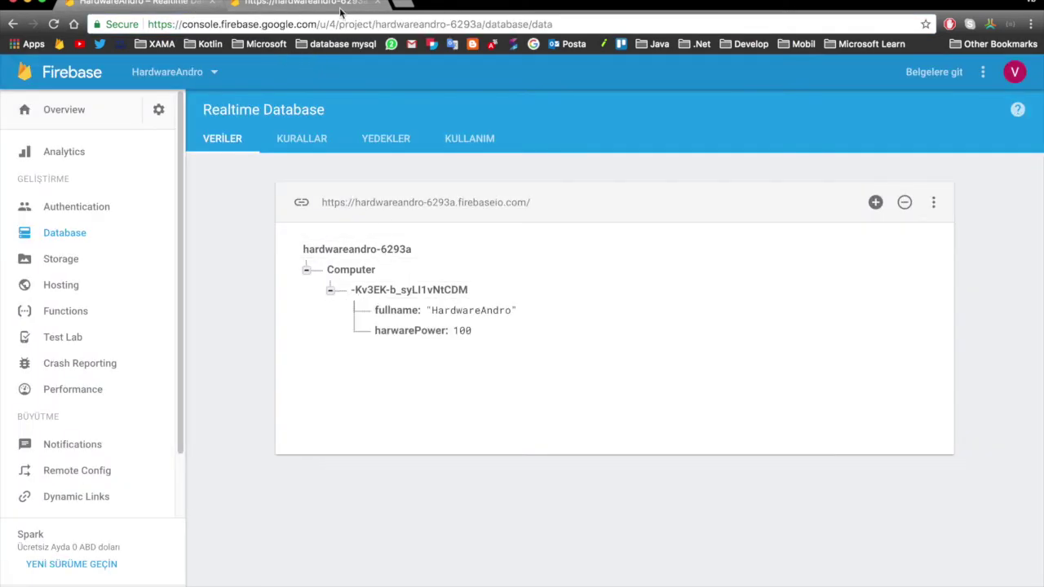
Step: Load Computer.json from the hardwareandro-6293a database URL in the browser and examine the record's key
{"action": "left_click", "coordinate": [342, 9]}
{"action": "left_click", "coordinate": [363, 25]}
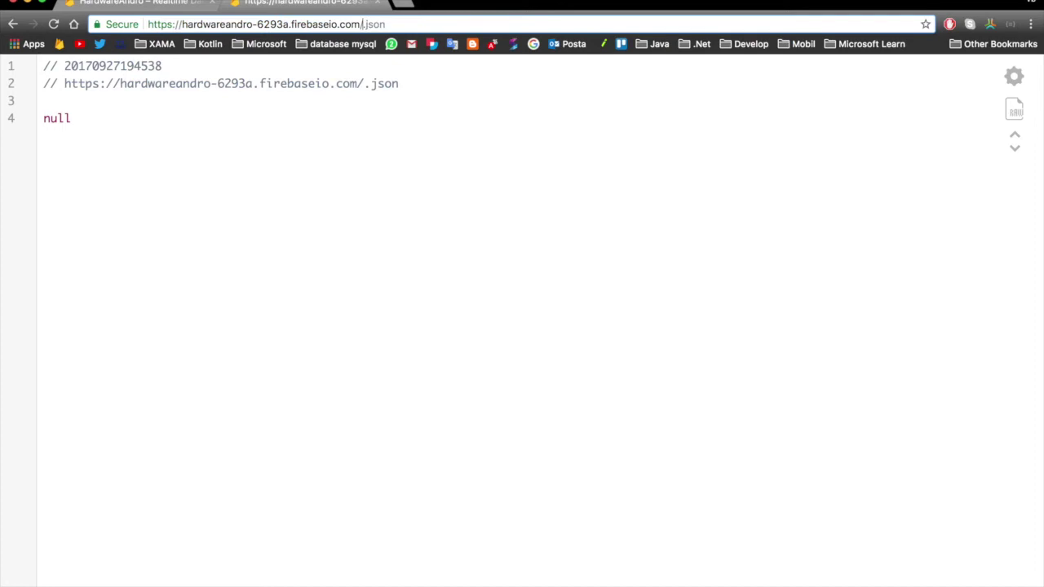
{"action": "type", "text": "Computer"}
{"action": "key", "text": "Return"}
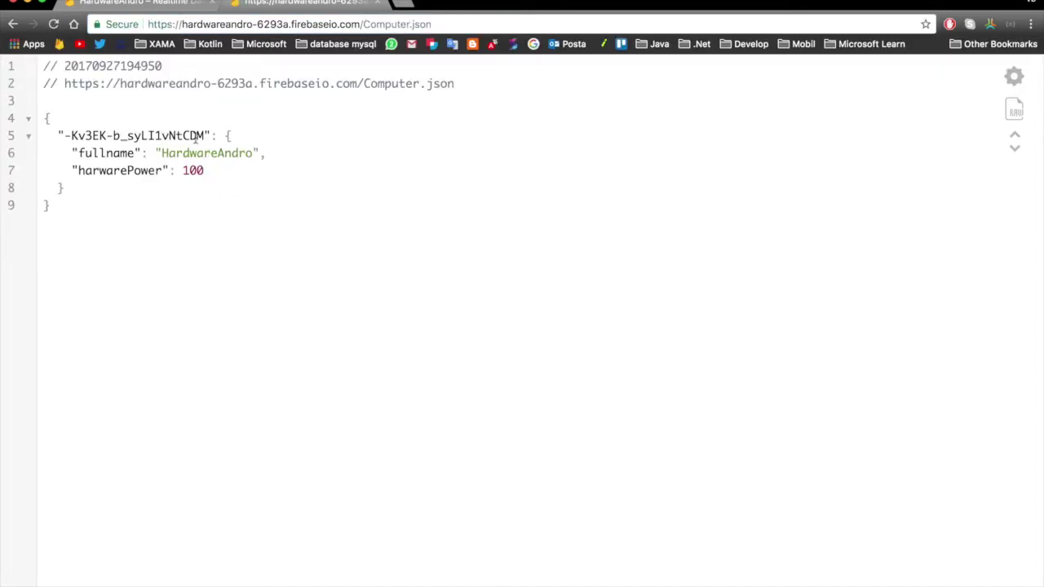
{"action": "mouse_move", "coordinate": [208, 137]}
{"action": "left_mouse_down"}
{"action": "mouse_move", "coordinate": [61, 147]}
{"action": "mouse_move", "coordinate": [73, 136]}
{"action": "mouse_move", "coordinate": [190, 137]}
{"action": "left_mouse_up"}
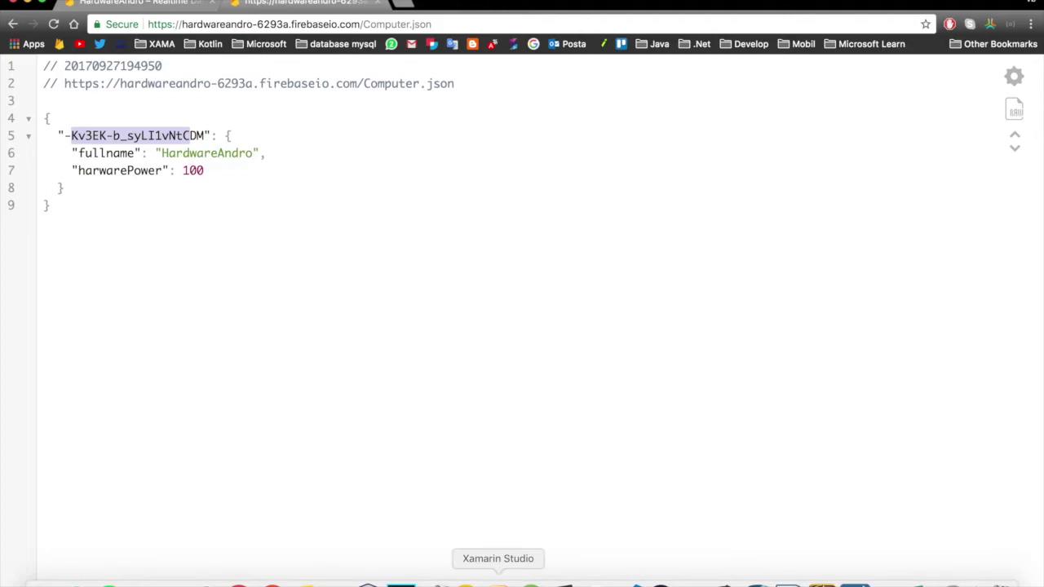
Step: Switch to Xamarin Studio and create a folder named Model in the XamainFirebaseHB shared project
{"action": "left_click", "coordinate": [494, 576]}
{"action": "left_click", "coordinate": [664, 421]}
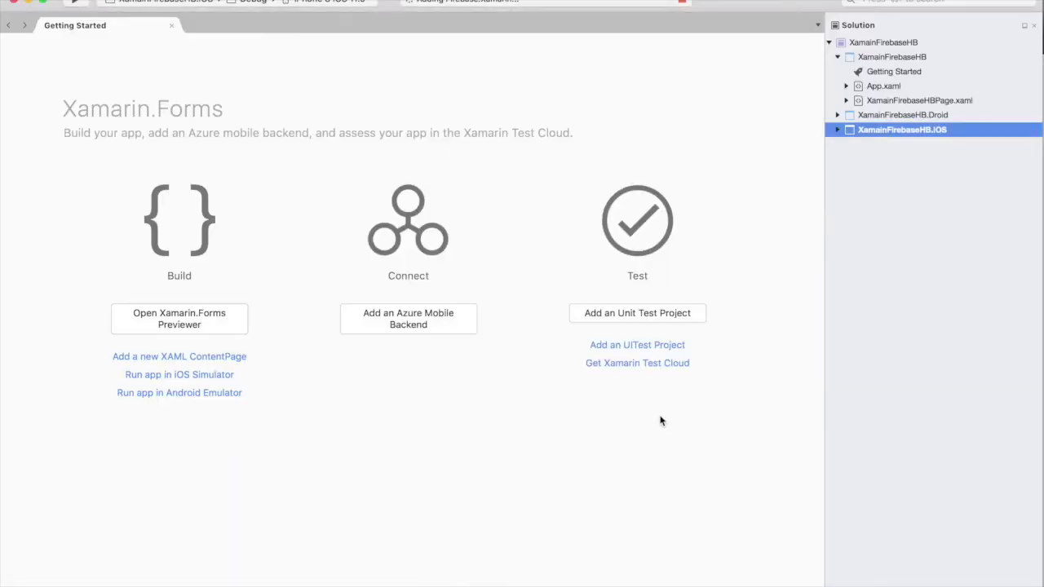
{"action": "left_click", "coordinate": [863, 59]}
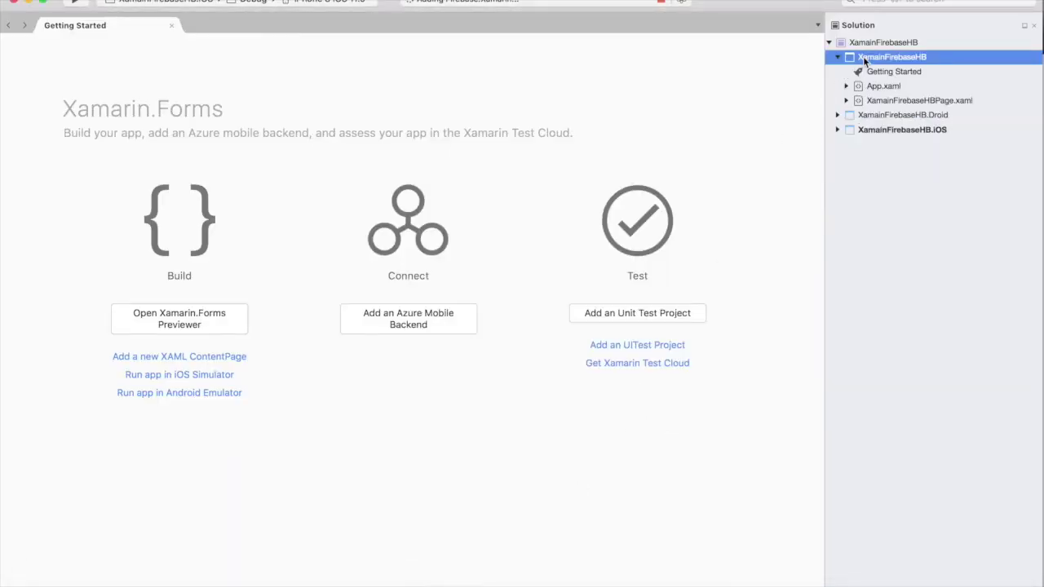
{"action": "right_click", "coordinate": [863, 62]}
{"action": "mouse_move", "coordinate": [767, 214]}
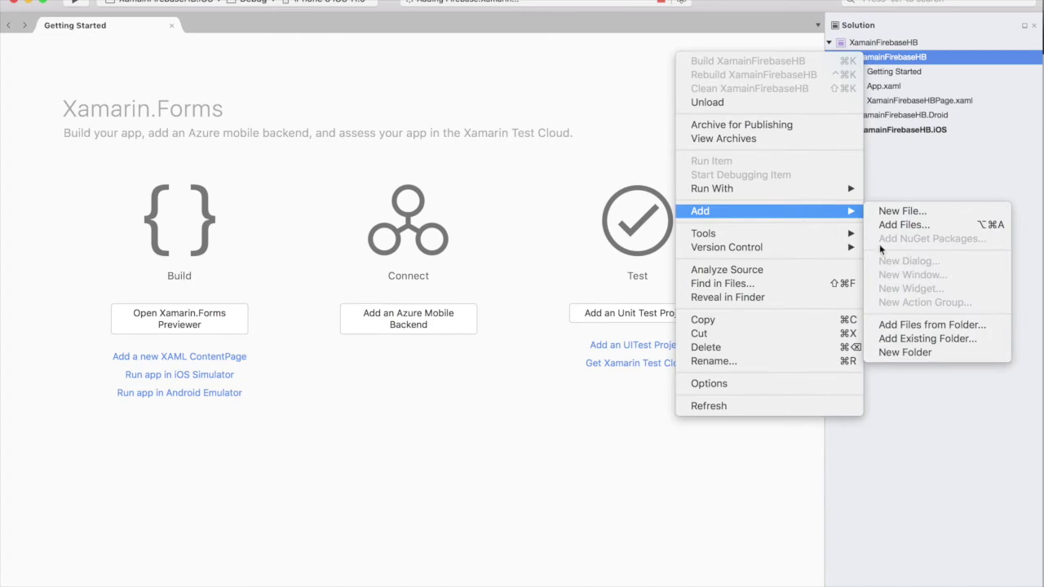
{"action": "left_click", "coordinate": [930, 352]}
{"action": "type", "text": "Mo"}
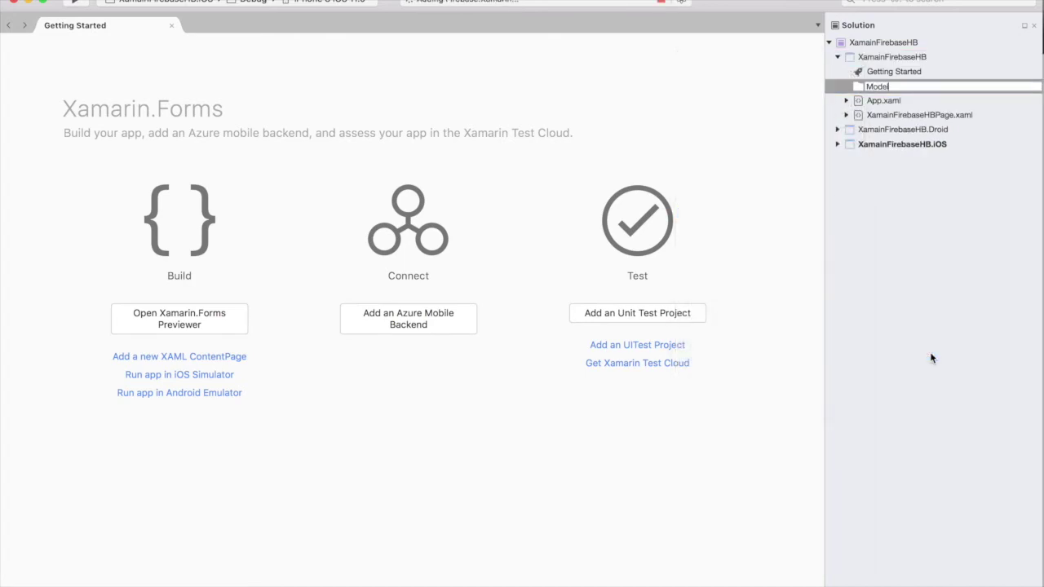
{"action": "type", "text": "del"}
{"action": "key", "text": "Return"}
Step: Add a new class file named Computer to the Model folder
{"action": "right_click", "coordinate": [878, 73]}
{"action": "left_click", "coordinate": [867, 90]}
{"action": "right_click", "coordinate": [871, 87]}
{"action": "left_click", "coordinate": [845, 93]}
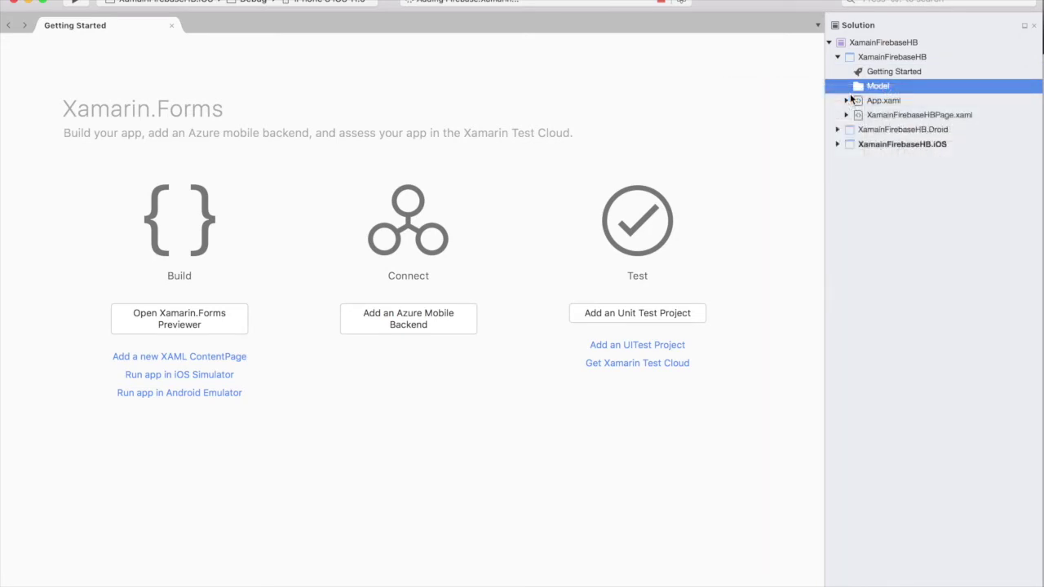
{"action": "type", "text": "Computer"}
{"action": "key", "text": "Return"}
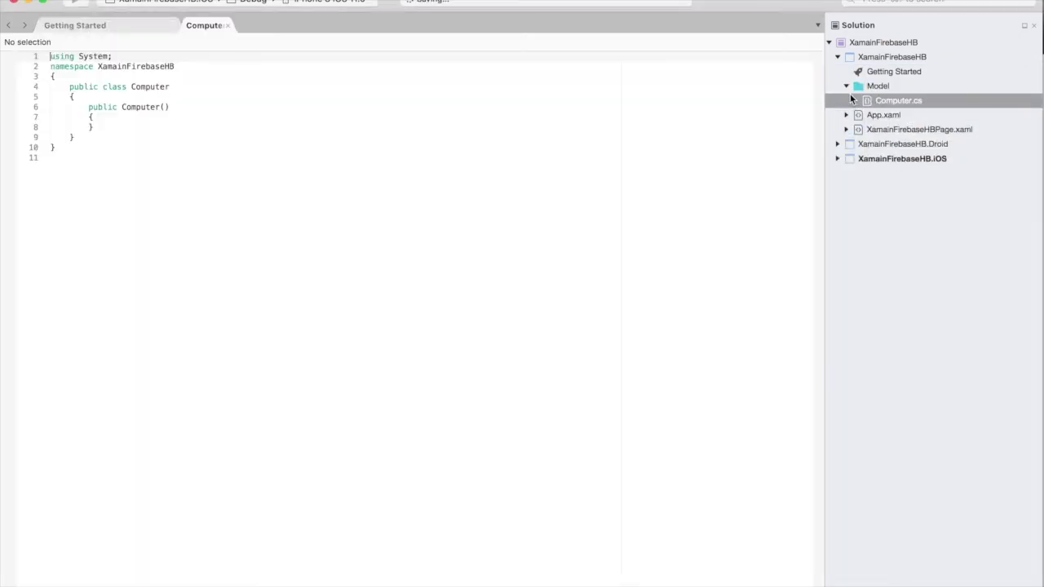
Step: Replace the Computer class's constructor with a public property of type string that has get and set accessors
{"action": "left_click_drag", "start_coordinate": [103, 123], "coordinate": [87, 112]}
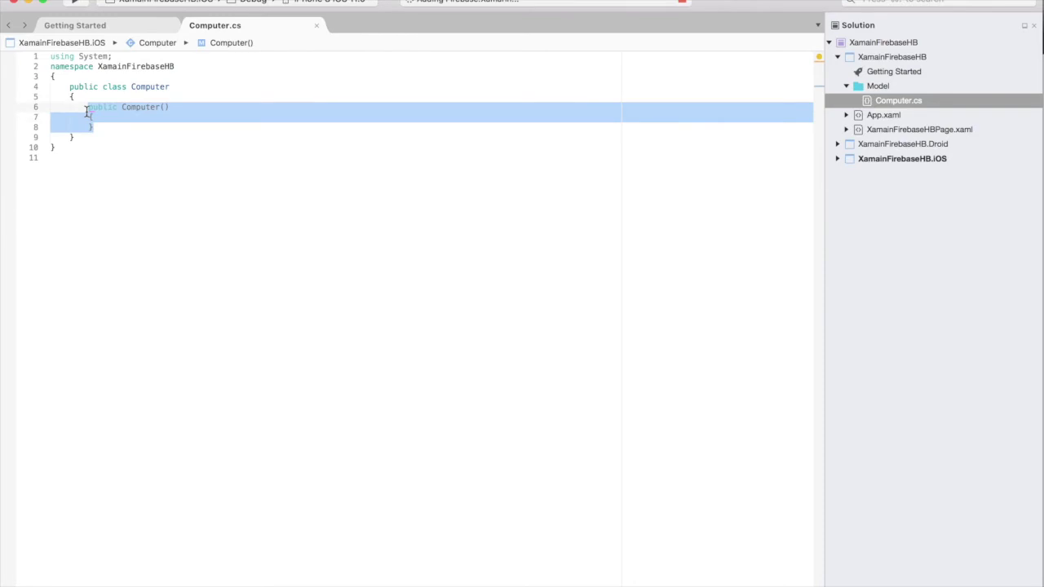
{"action": "type", "text": "prop"}
{"action": "key", "text": "Tab"}
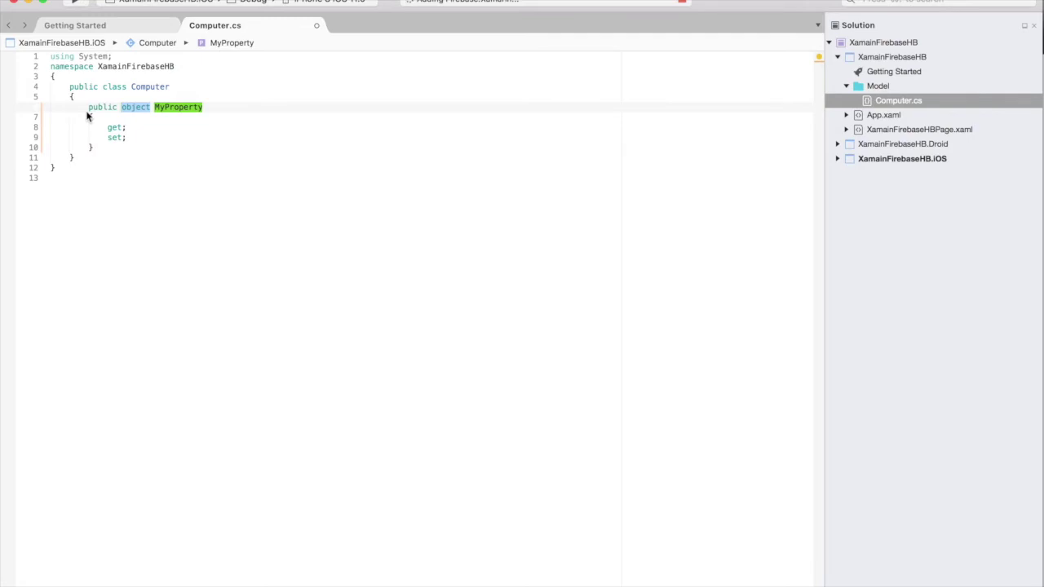
{"action": "left_click", "coordinate": [137, 111]}
{"action": "double_click", "coordinate": [130, 107]}
{"action": "type", "text": "string"}
{"action": "key", "text": "Return"}
Step: Name the string property fullname, copying the key from the Computer.json page in the browser
{"action": "key", "text": "super+Tab"}
{"action": "double_click", "coordinate": [106, 153]}
{"action": "key", "text": "super+c"}
{"action": "key", "text": "super+Tab"}
{"action": "key", "text": "super+v"}
{"action": "left_click", "coordinate": [101, 147]}
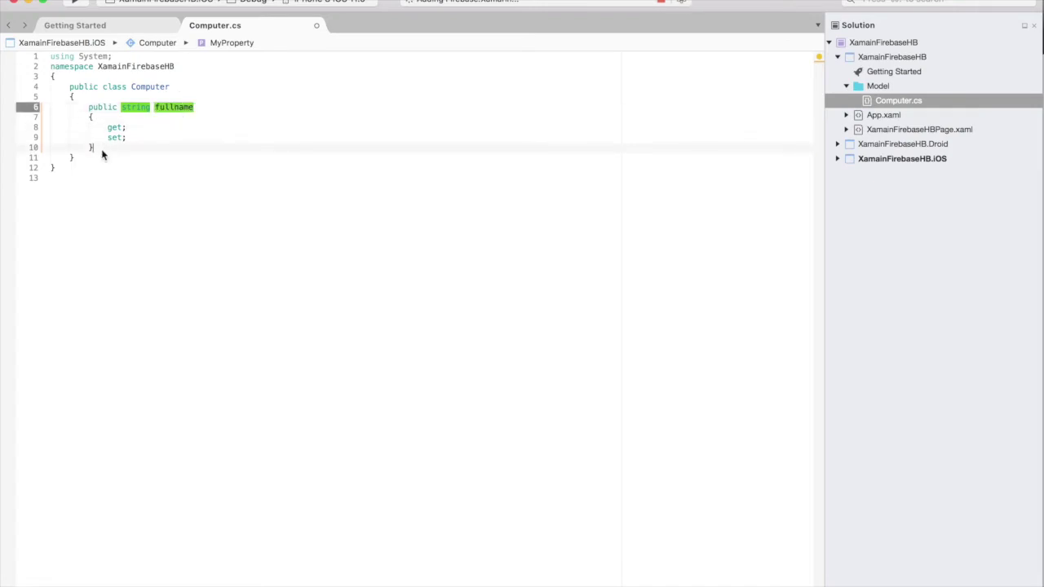
Step: Insert a second public property with get and set accessors below fullname using the prop snippet
{"action": "key", "text": "Return"}
{"action": "type", "text": "pro"}
{"action": "key", "text": "Tab"}
{"action": "key", "text": "Tab"}
Step: Select the harwarePower key in the browser's Computer.json, return to Computer.cs and set the second property's type to int
{"action": "key", "text": "super+Tab"}
{"action": "key", "text": "super+Tab"}
{"action": "key", "text": "super+Tab"}
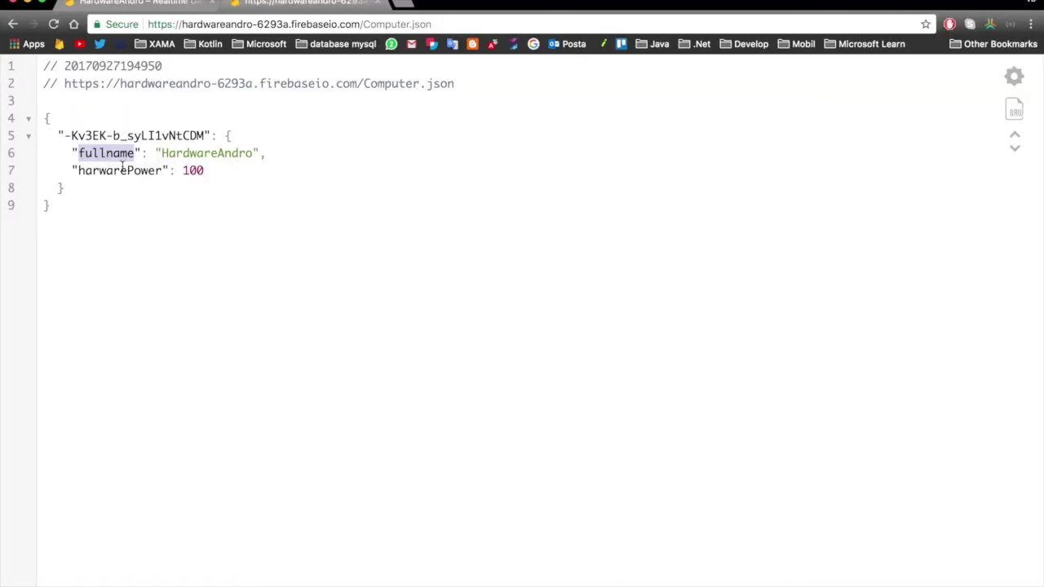
{"action": "triple_click", "coordinate": [122, 168]}
{"action": "left_click", "coordinate": [121, 168]}
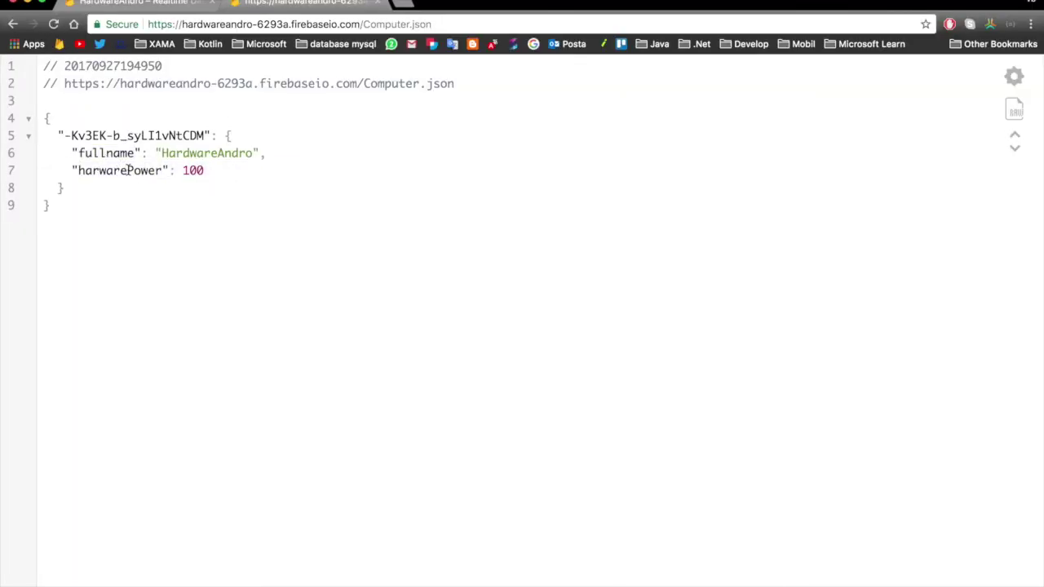
{"action": "double_click", "coordinate": [128, 169]}
{"action": "key", "text": "super+Tab"}
{"action": "double_click", "coordinate": [135, 157]}
{"action": "type", "text": "int MyProperty"}
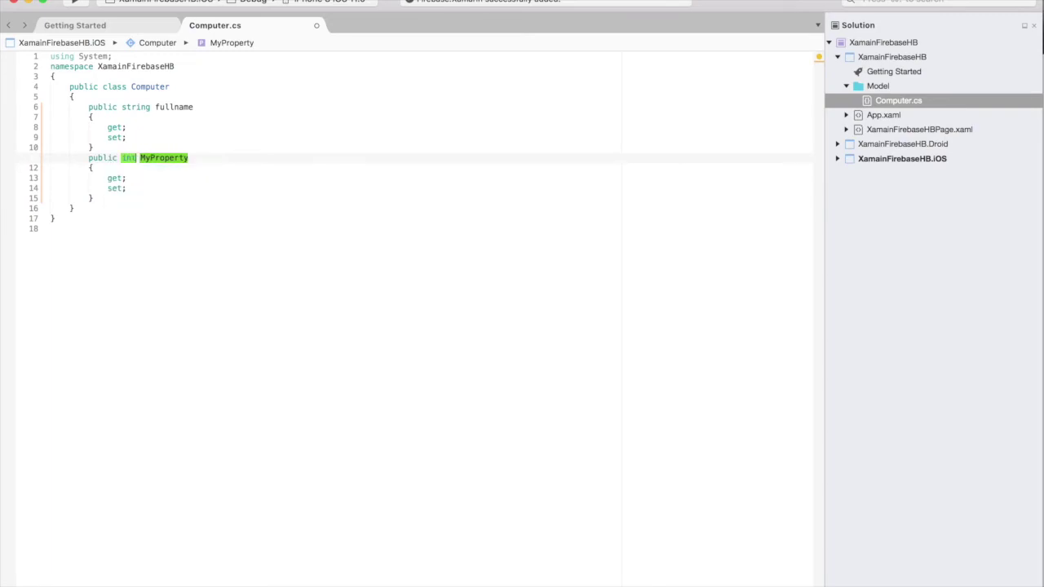